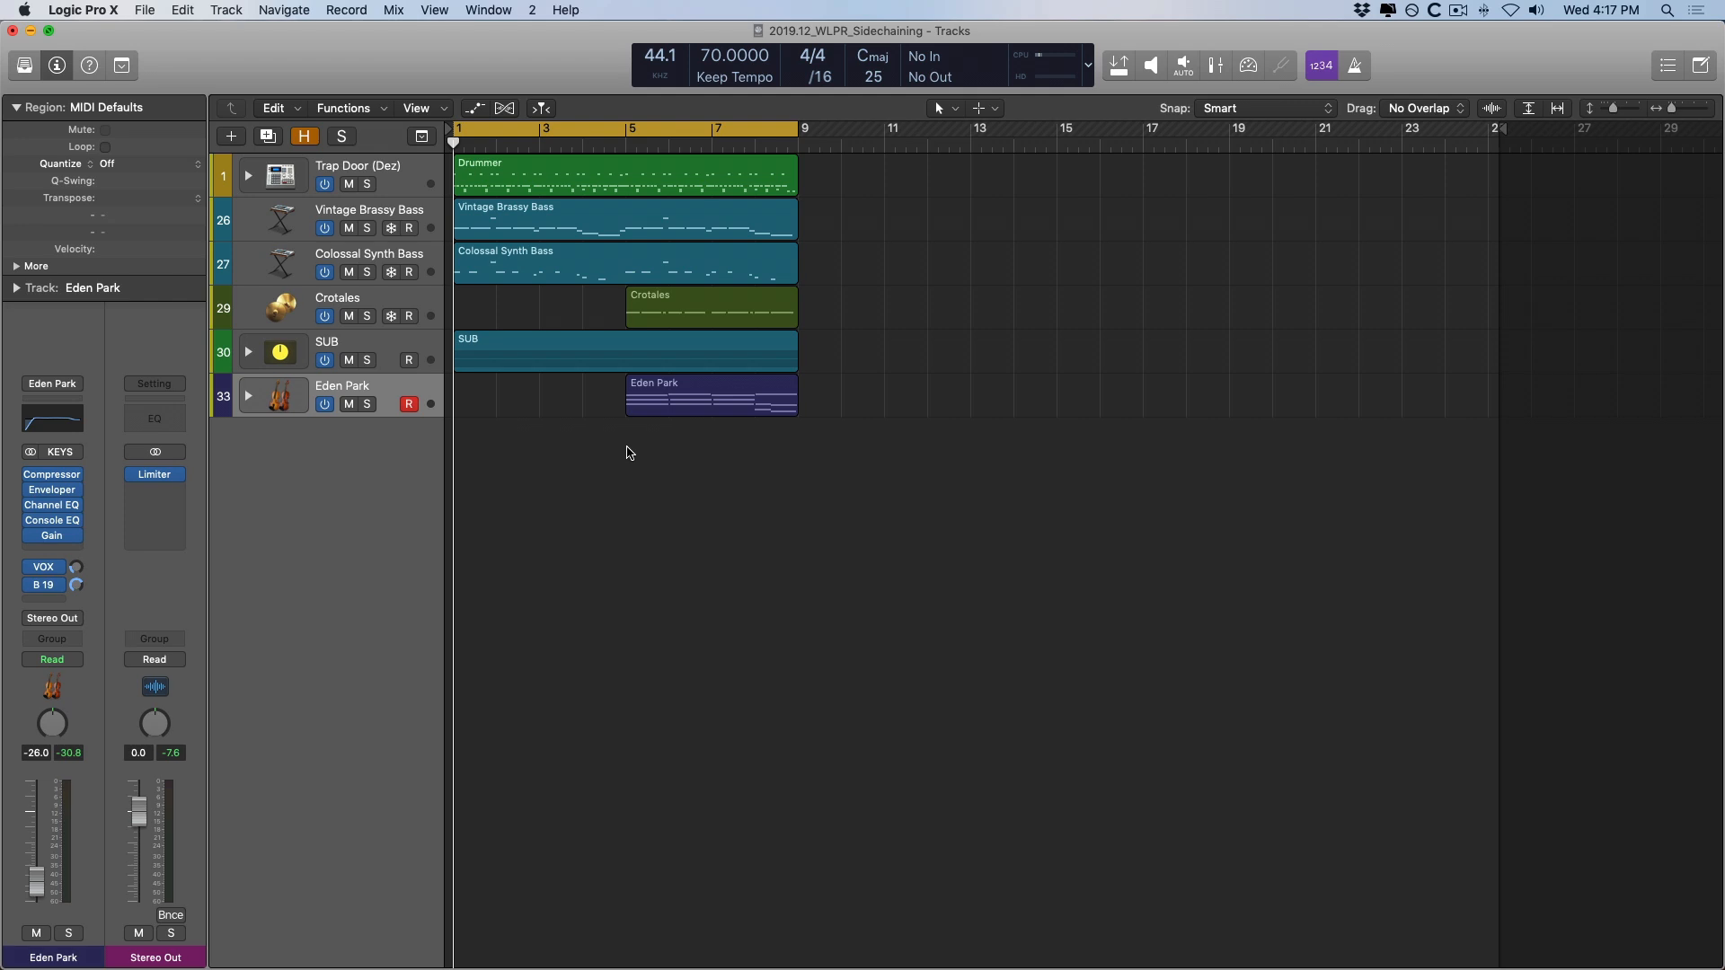
Solo the SUB and Trap Door tracks and play them from the start, enlarging the track view horizontally and vertically.
{"action": "key", "text": "space"}
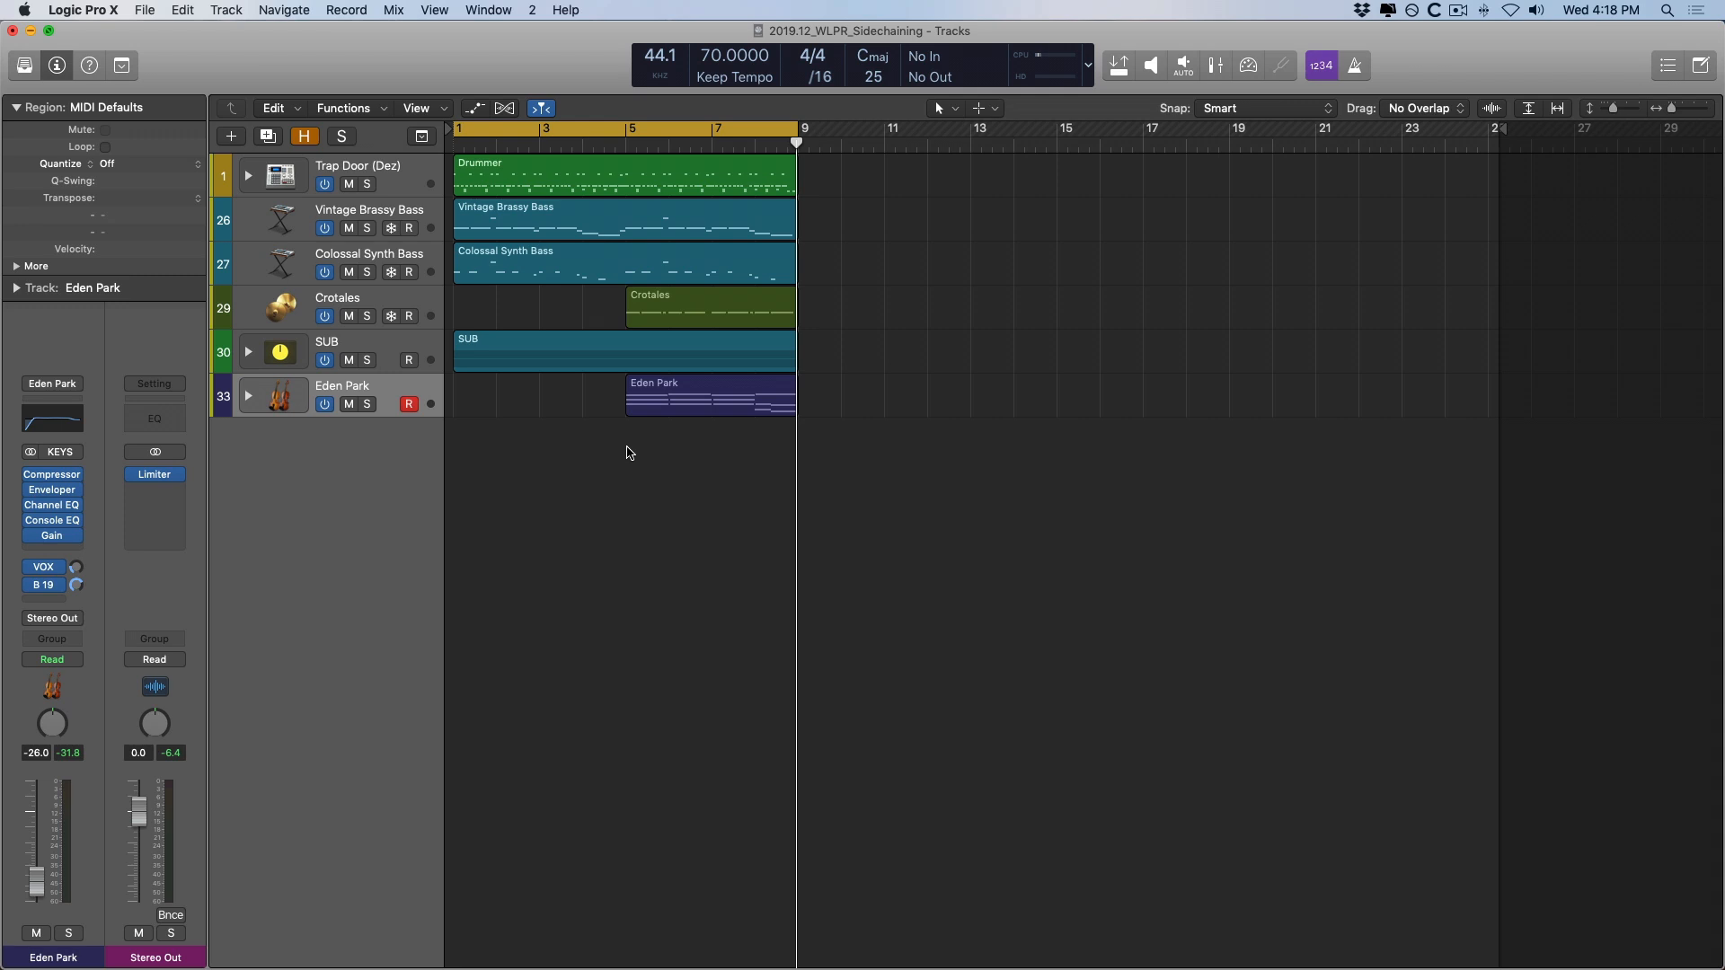
{"action": "left_click", "coordinate": [367, 360]}
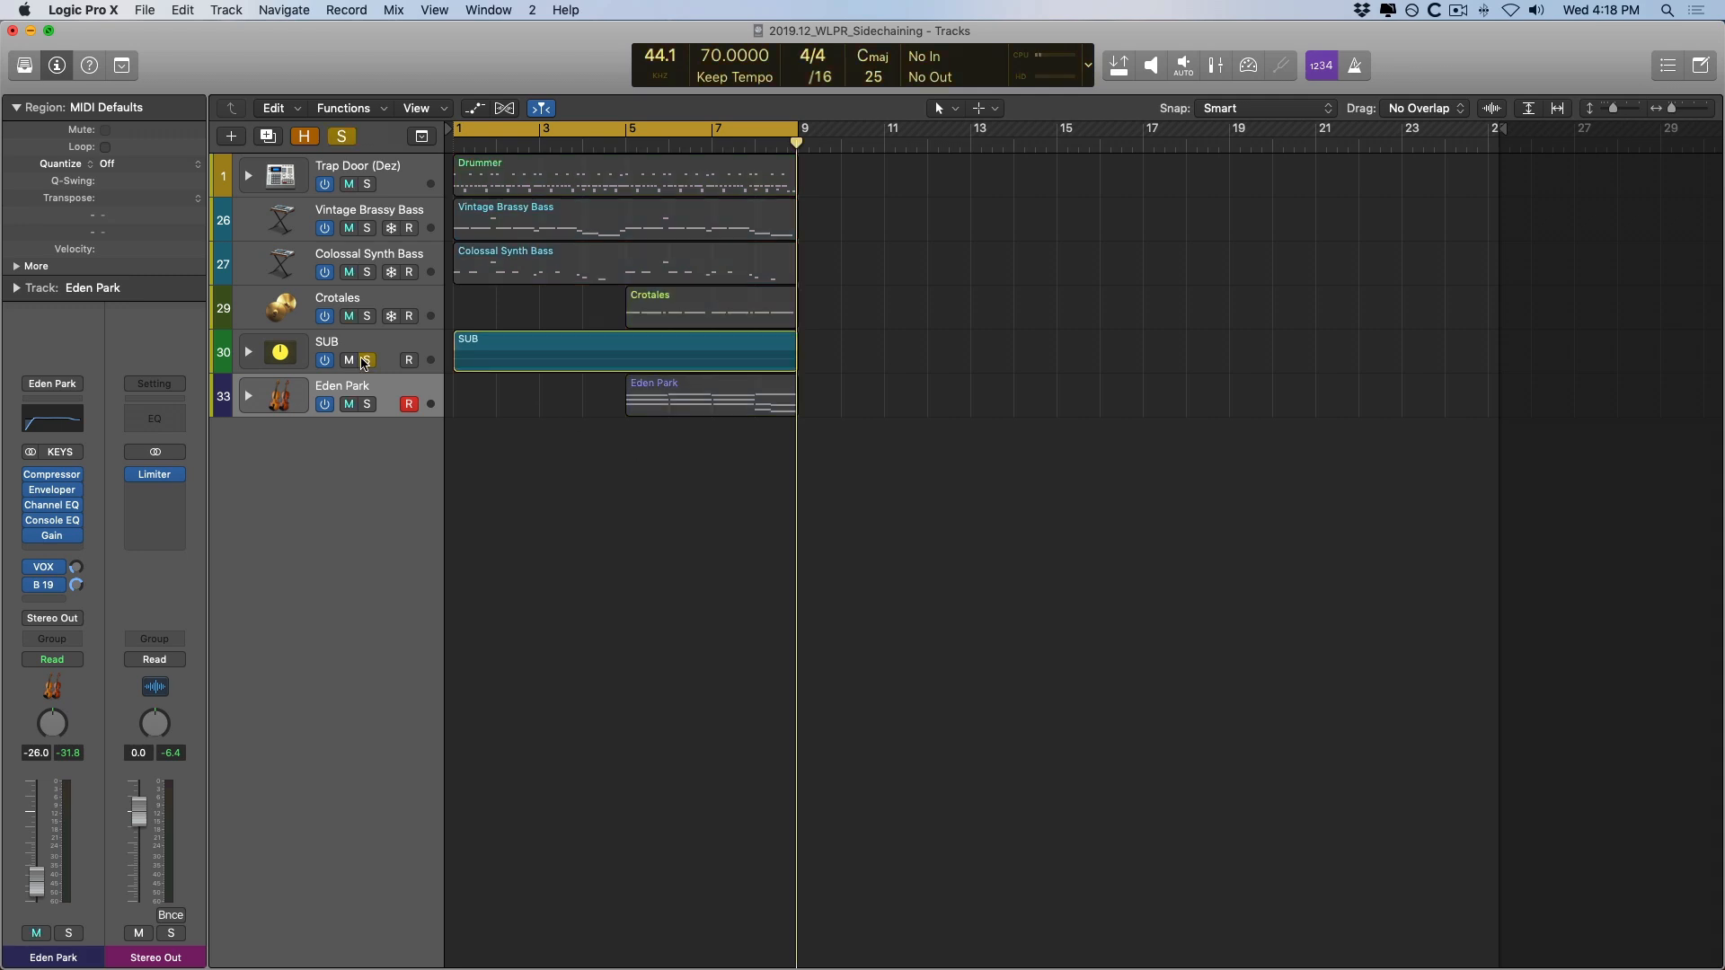
{"action": "left_click", "coordinate": [367, 183]}
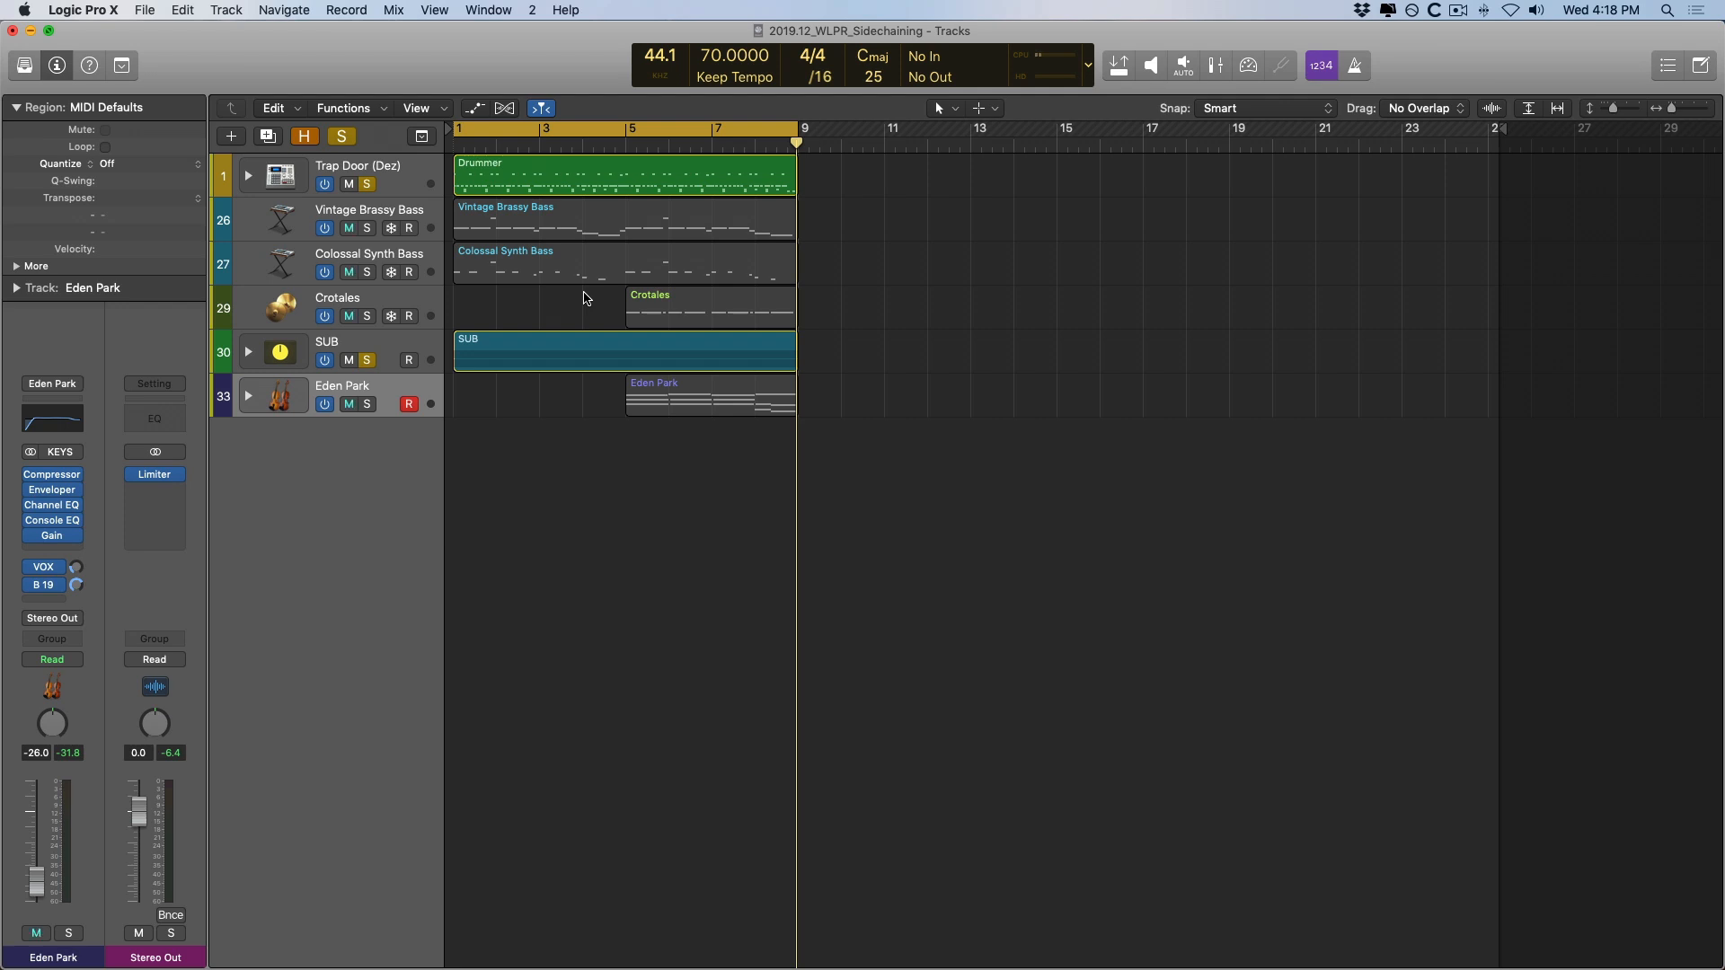
{"action": "key", "text": "Return"}
{"action": "key", "text": "space"}
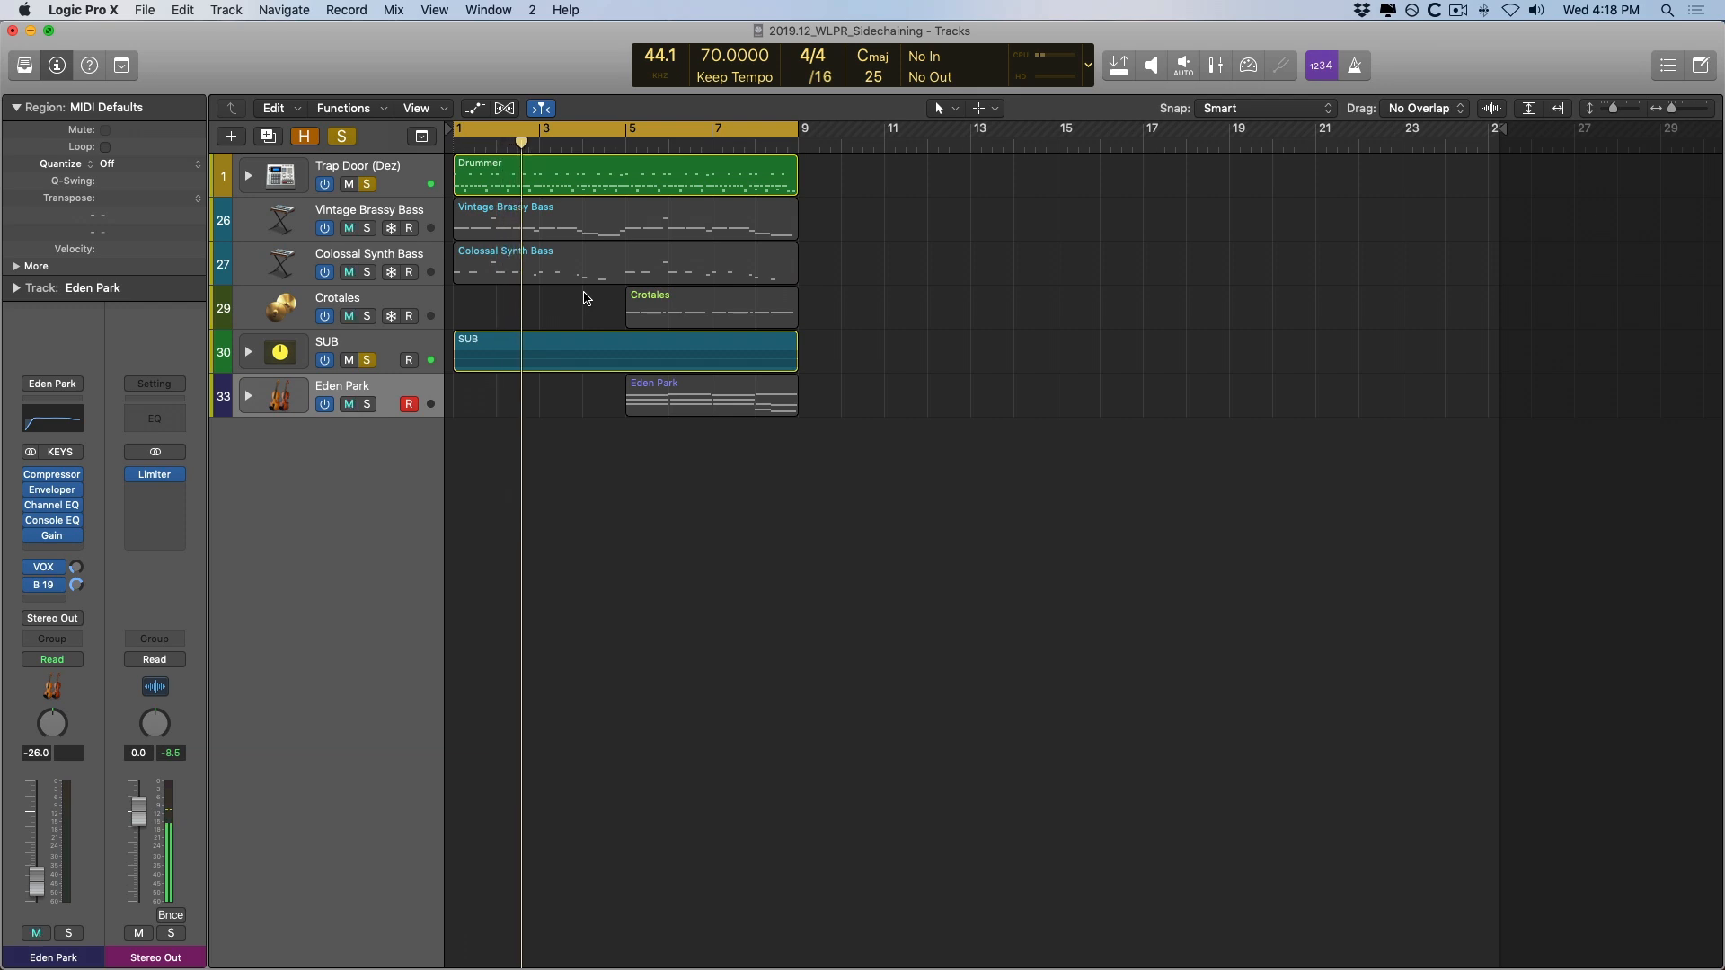
{"action": "key", "text": "super+Right"}
{"action": "key", "text": "super+Right"}
{"action": "key", "text": "super+Down"}
{"action": "key", "text": "super+Down"}
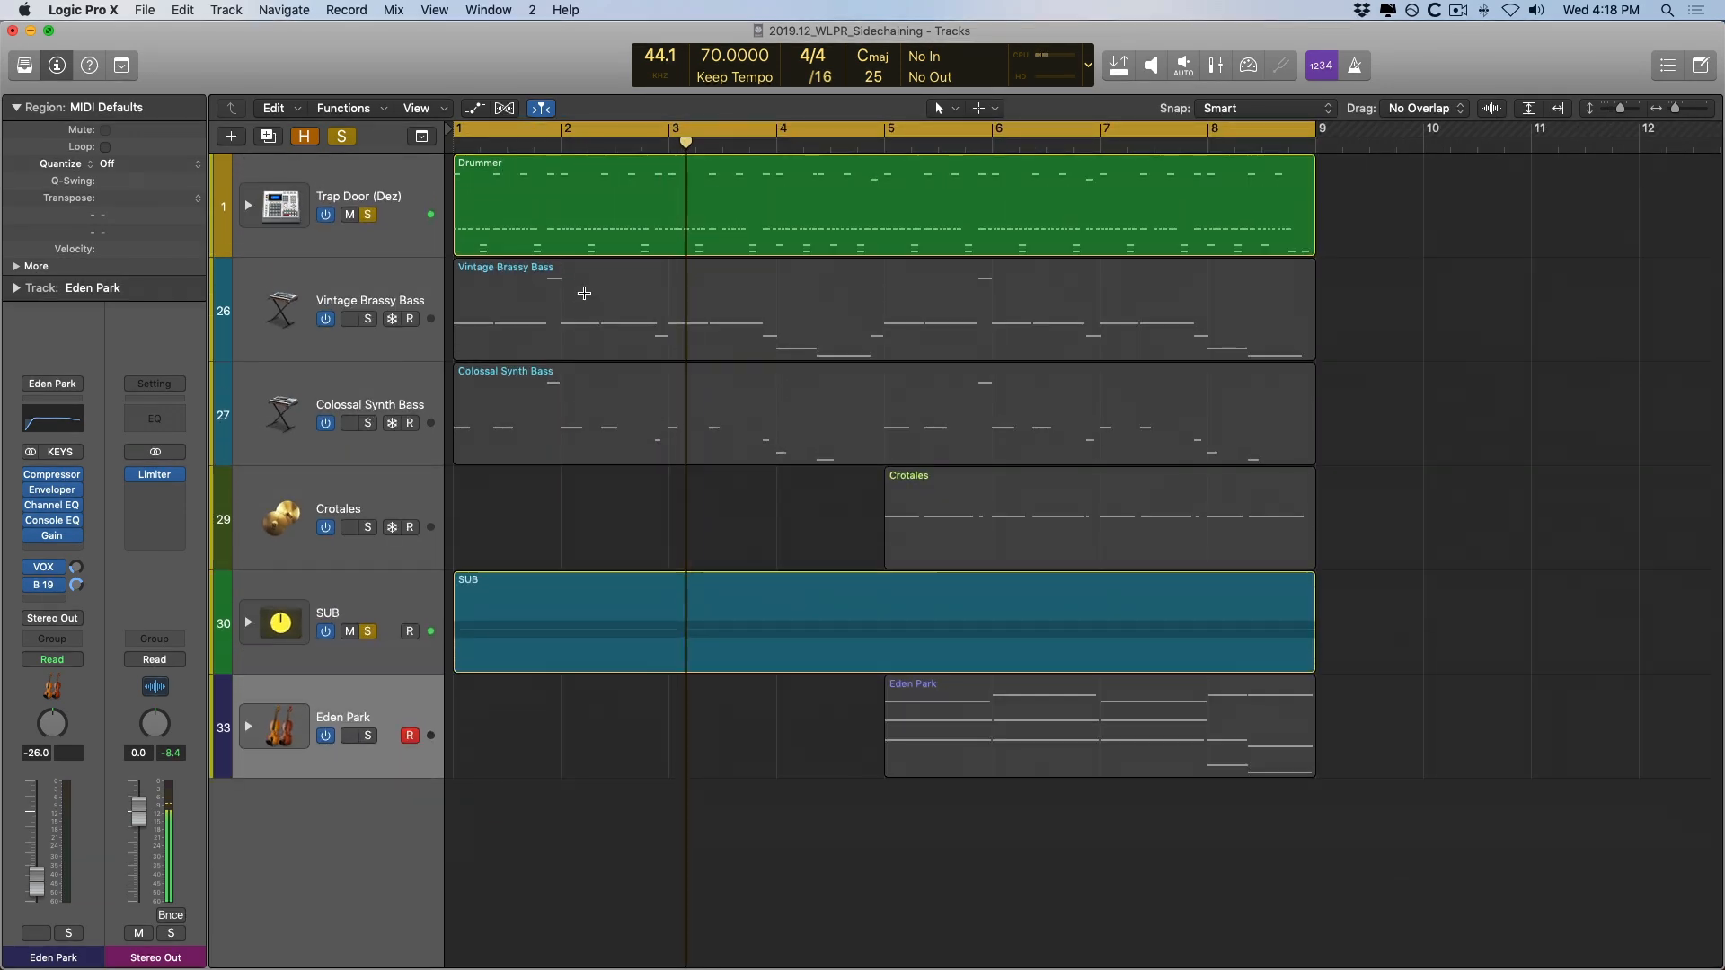
Open a Compressor on the SUB track and switch it to the Studio VCA model.
{"action": "key", "text": "Up"}
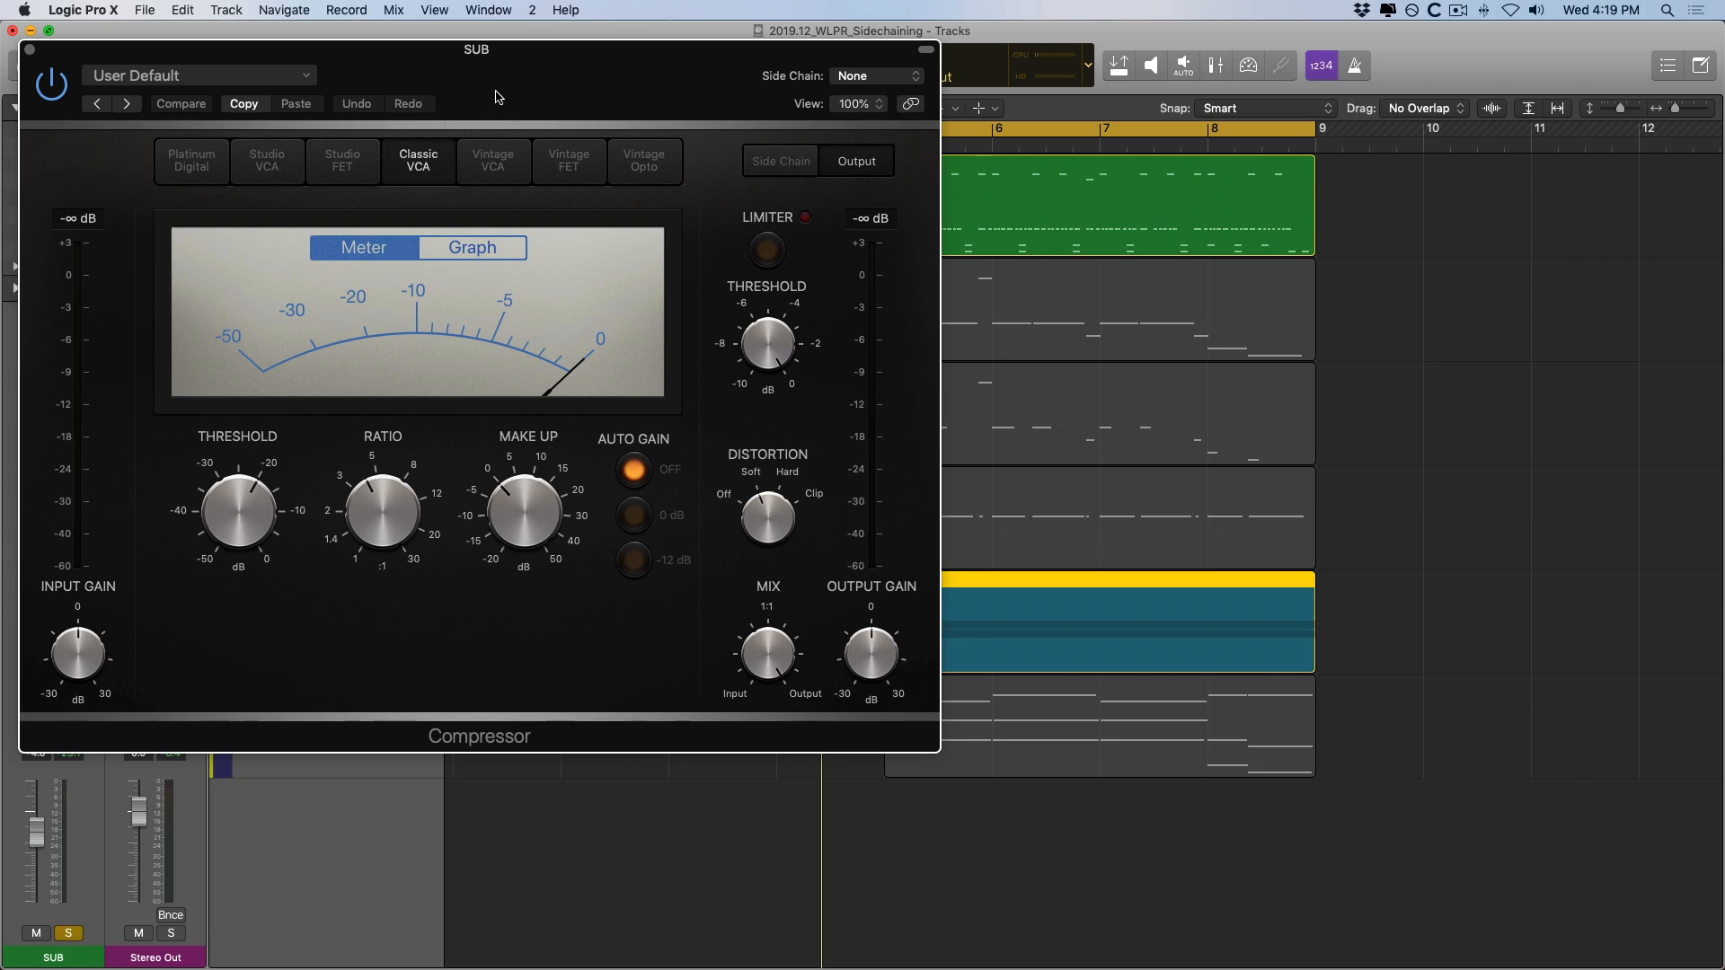
{"action": "left_click_drag", "start_coordinate": [497, 102], "coordinate": [1033, 152]}
{"action": "left_click_drag", "start_coordinate": [1306, 565], "coordinate": [1259, 603]}
{"action": "left_click", "coordinate": [790, 215]}
{"action": "left_click_drag", "start_coordinate": [1007, 94], "coordinate": [970, 197]}
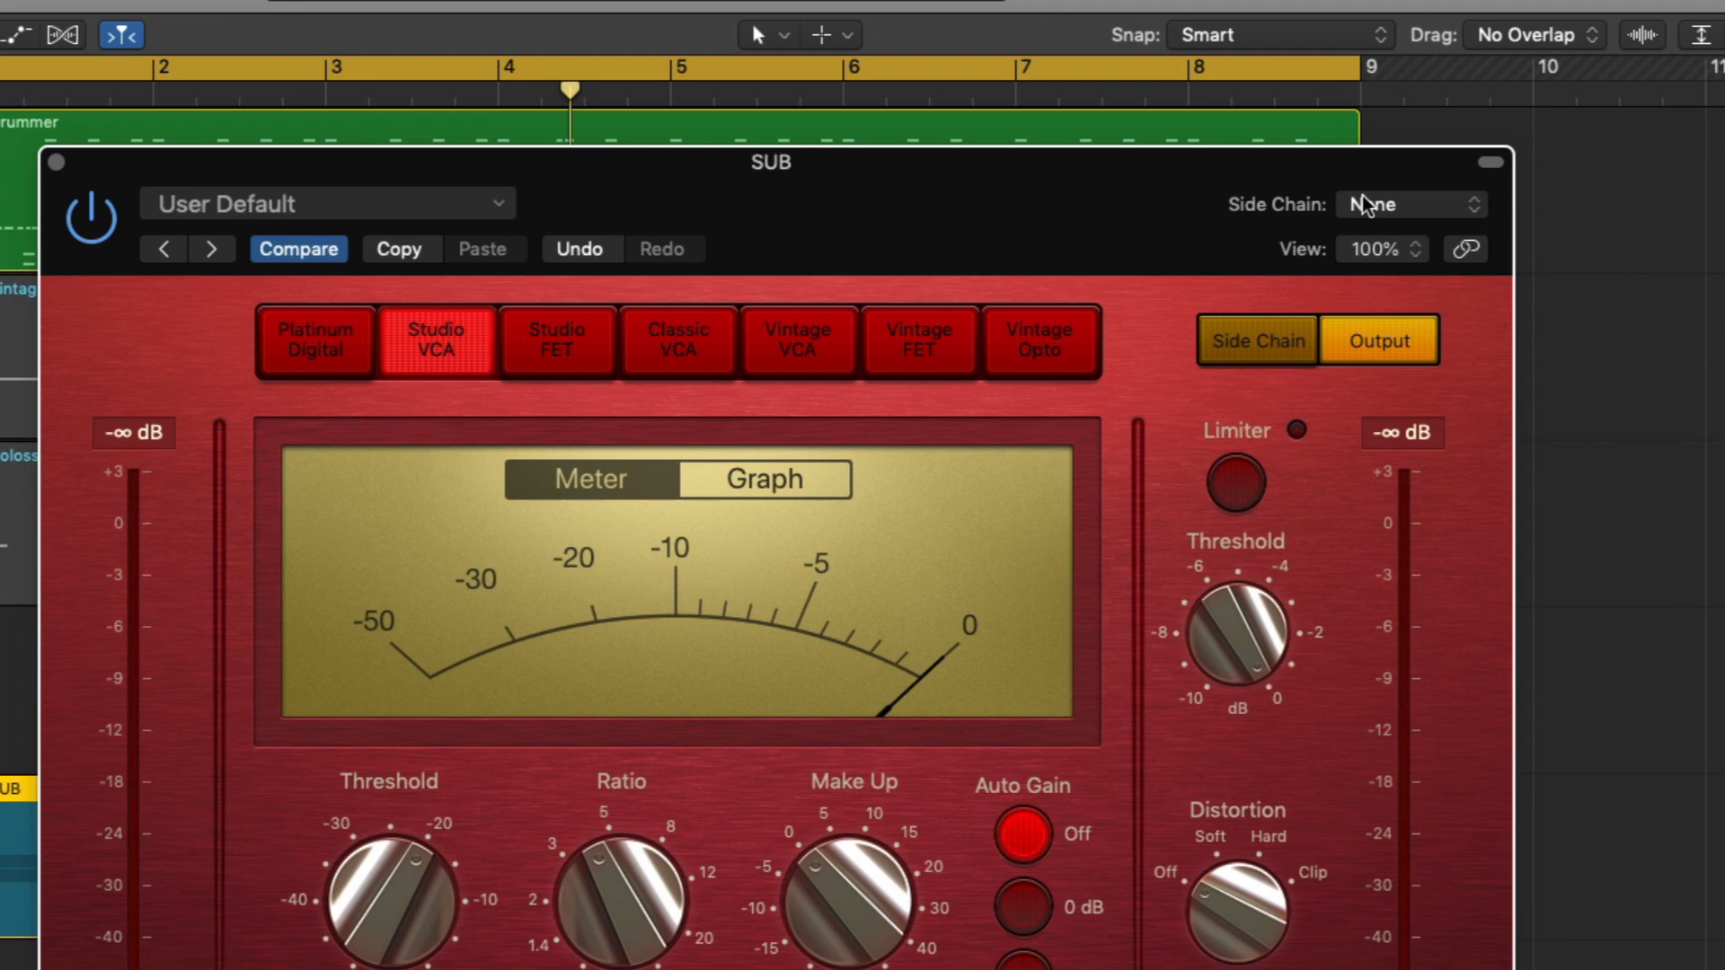
Set the SUB compressor's side chain to Bus 16, fed by Kick 1 and Kick 2, and play the loop.
{"action": "left_click", "coordinate": [1366, 205]}
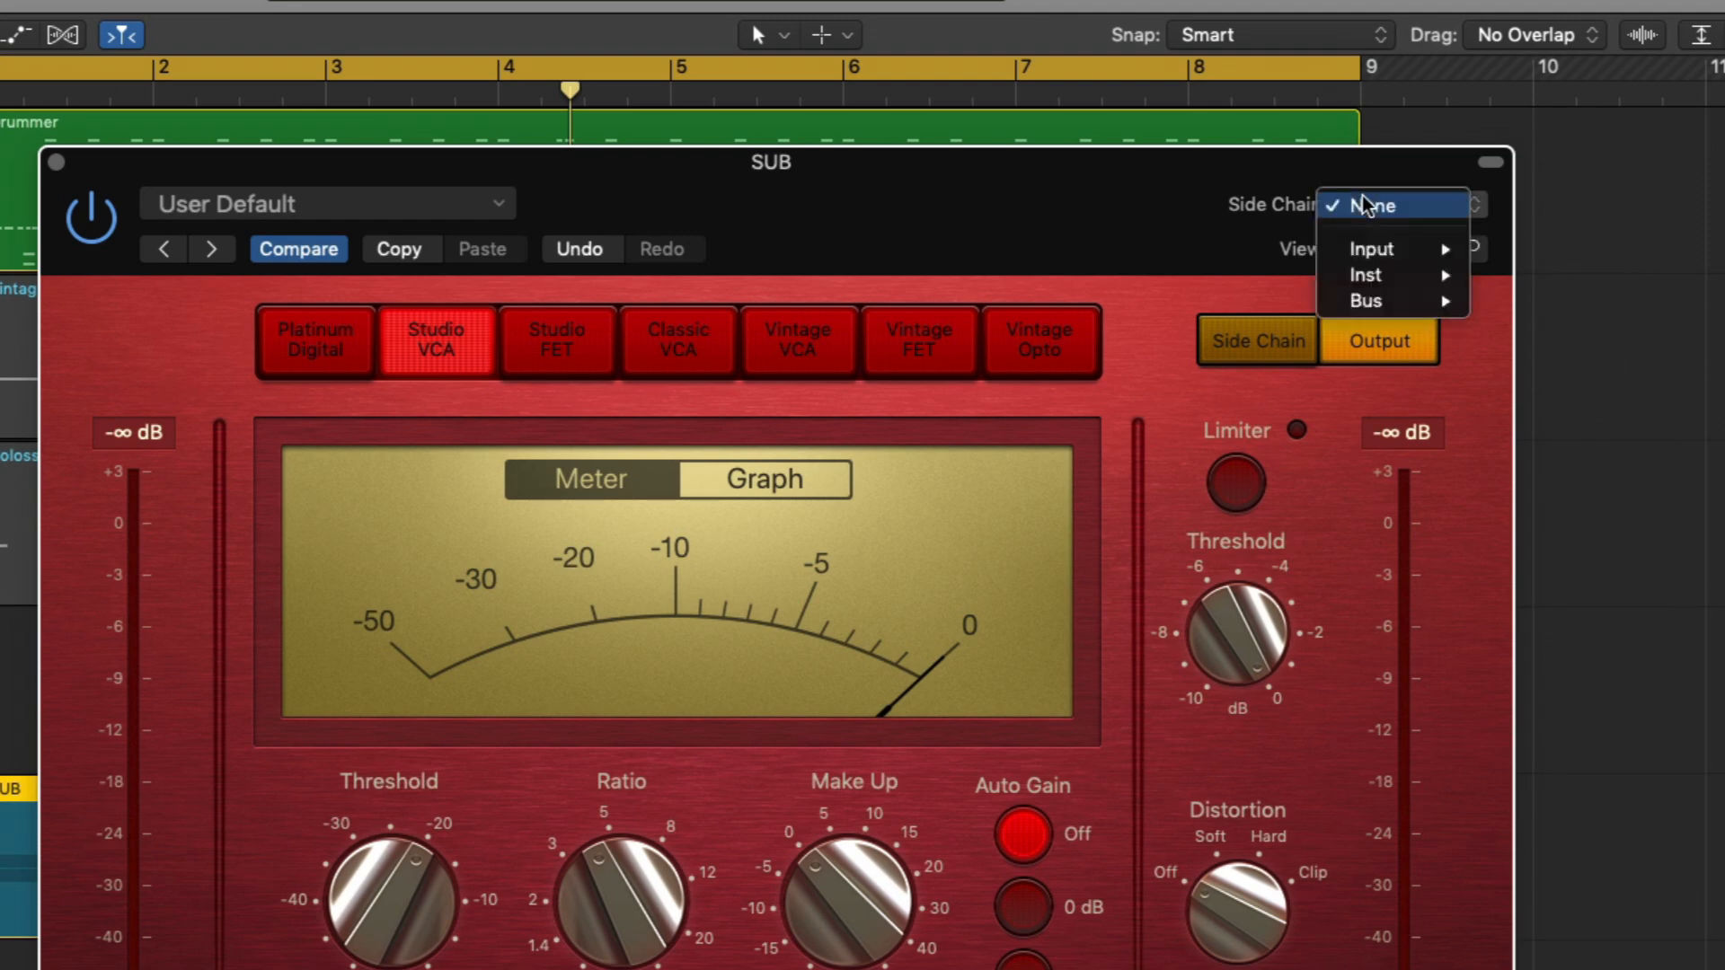
{"action": "mouse_move", "coordinate": [1365, 306]}
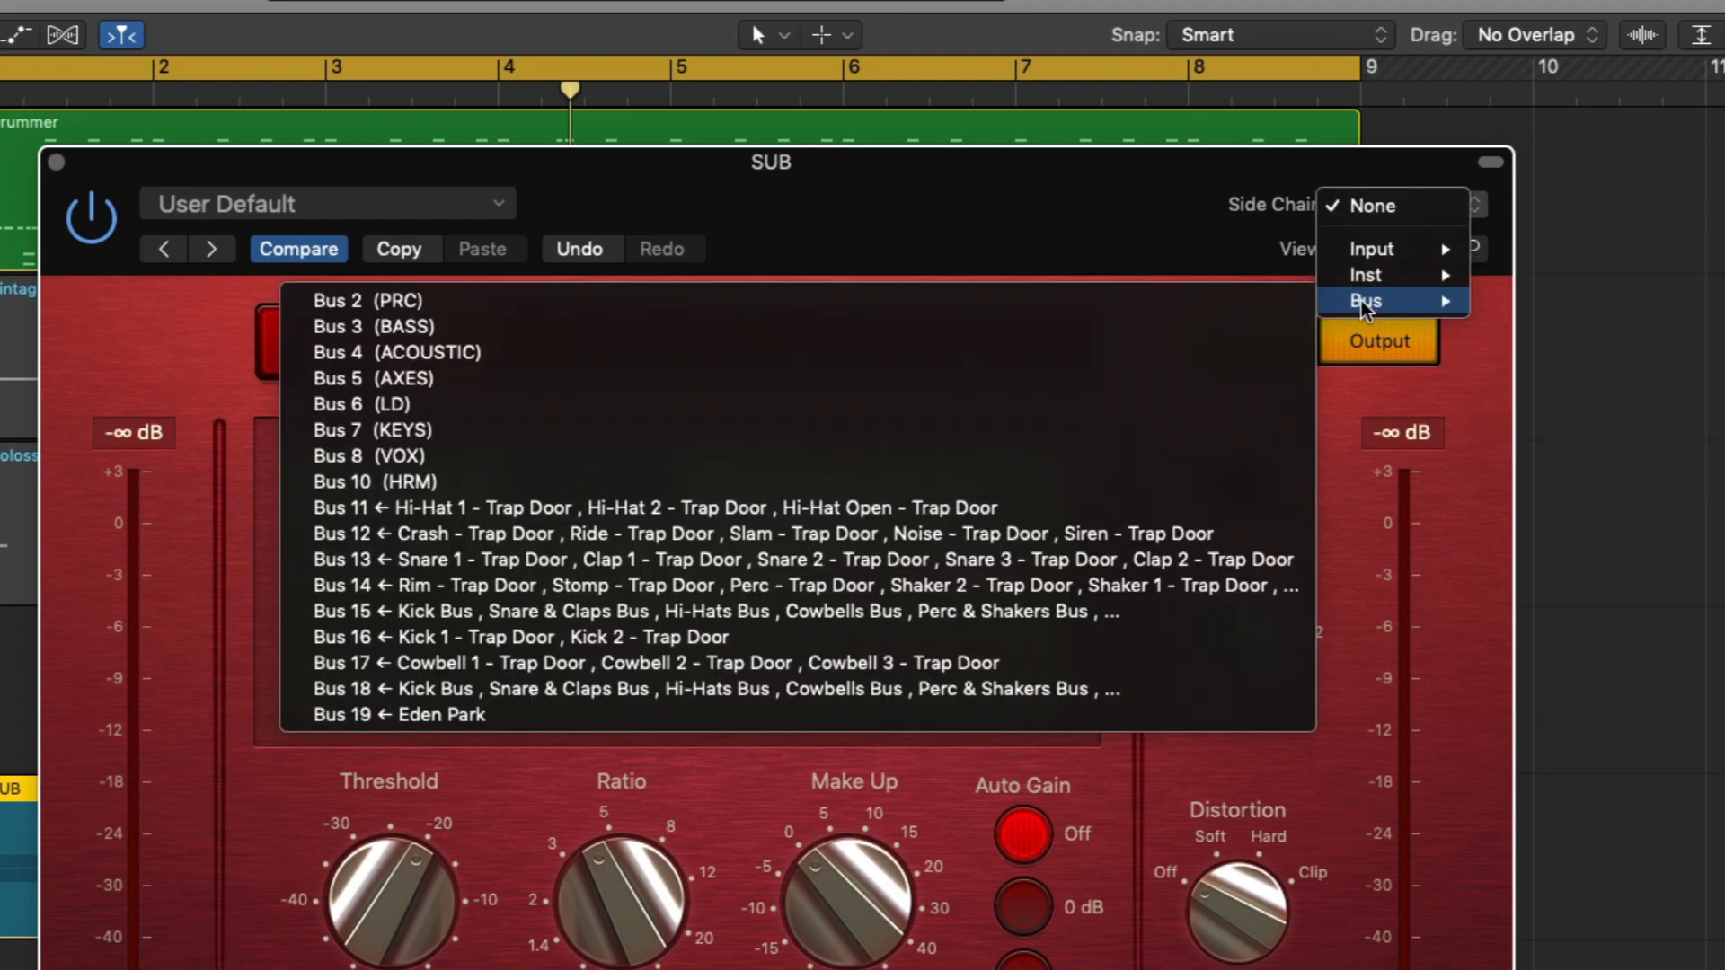
{"action": "left_click", "coordinate": [867, 637]}
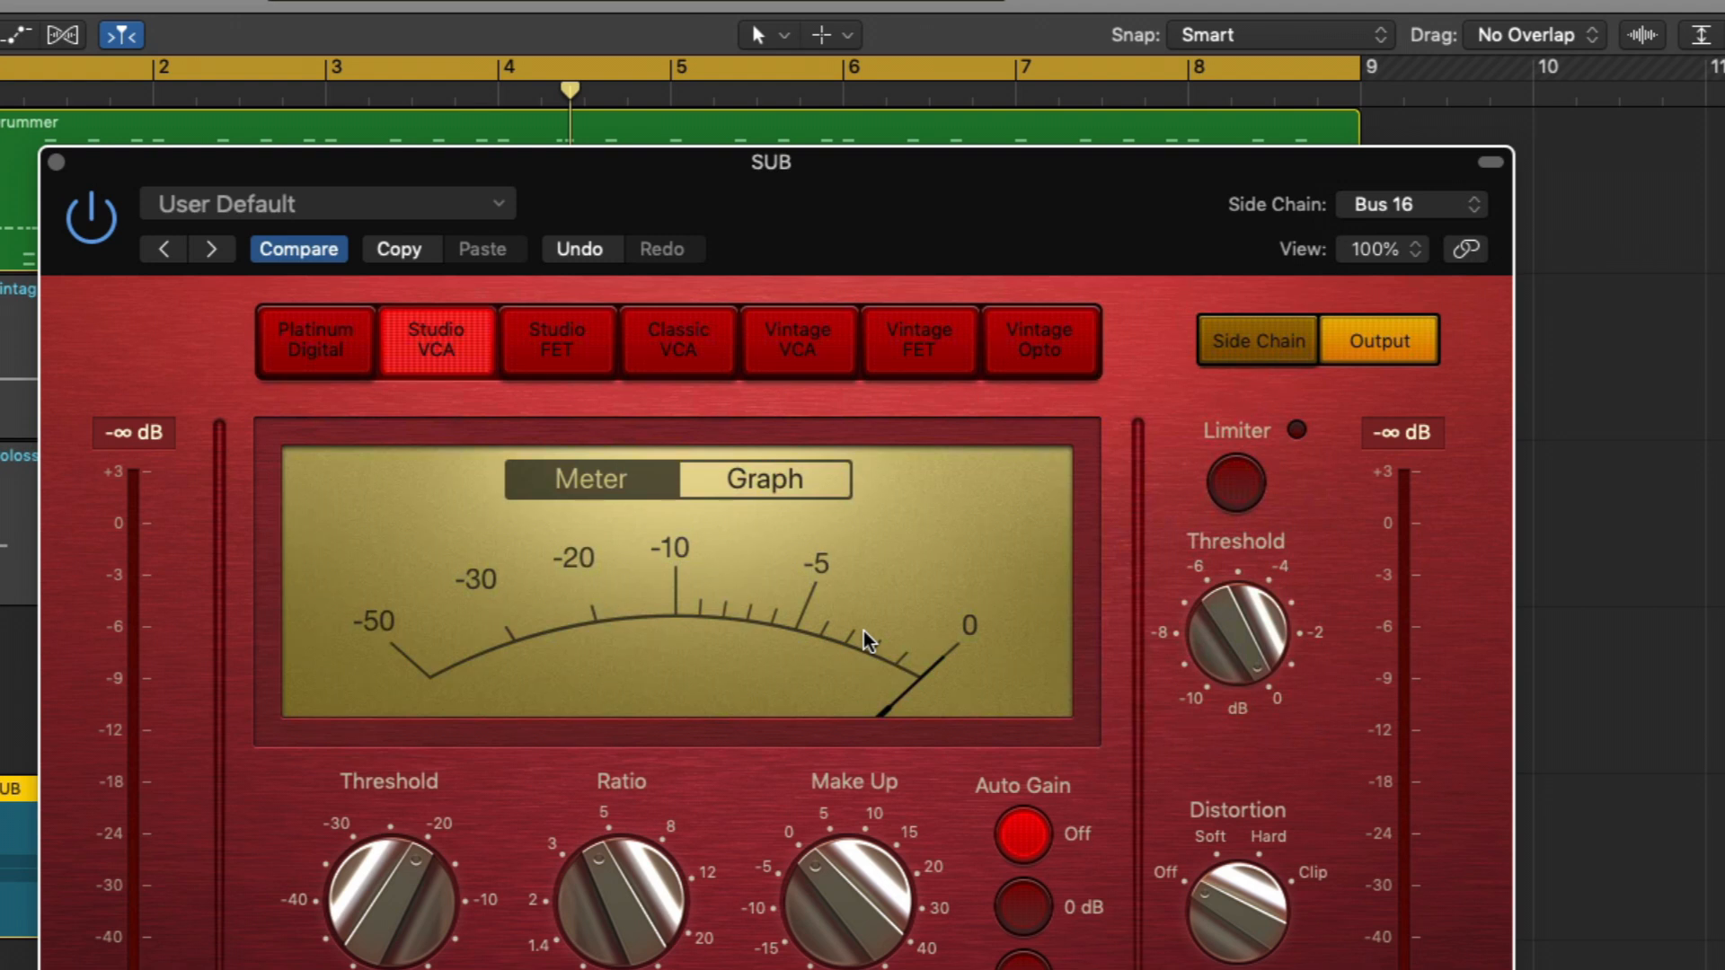
{"action": "key", "text": "space"}
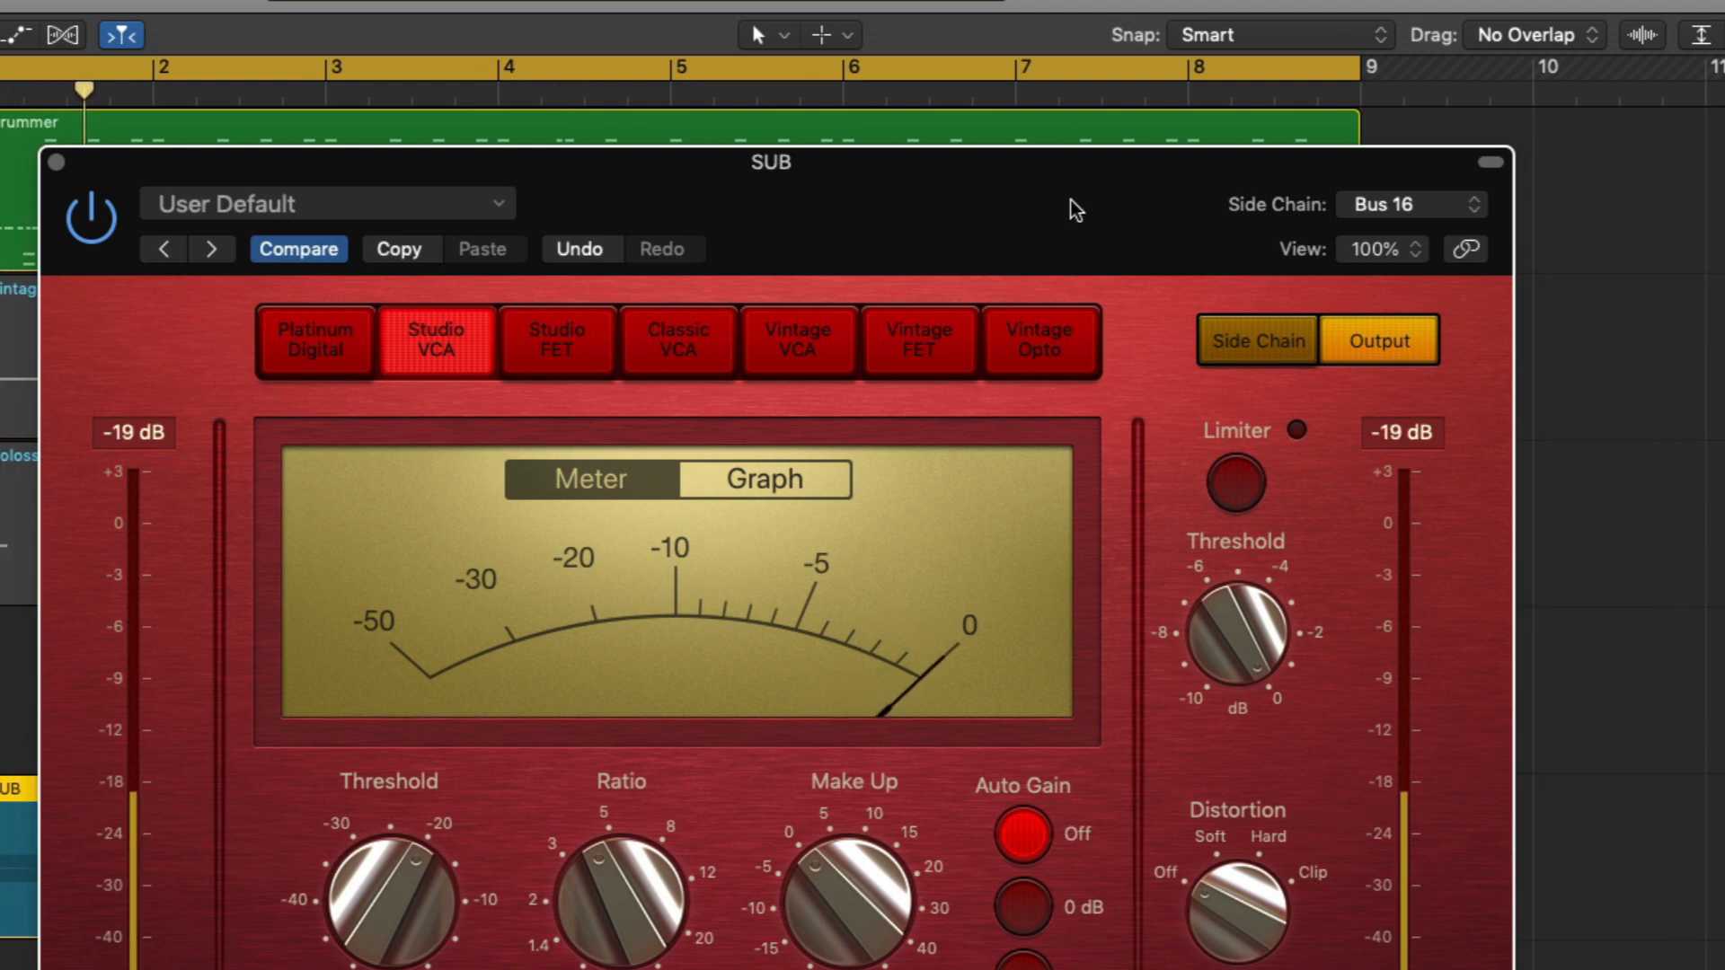
{"action": "left_click_drag", "start_coordinate": [1070, 207], "coordinate": [950, 174]}
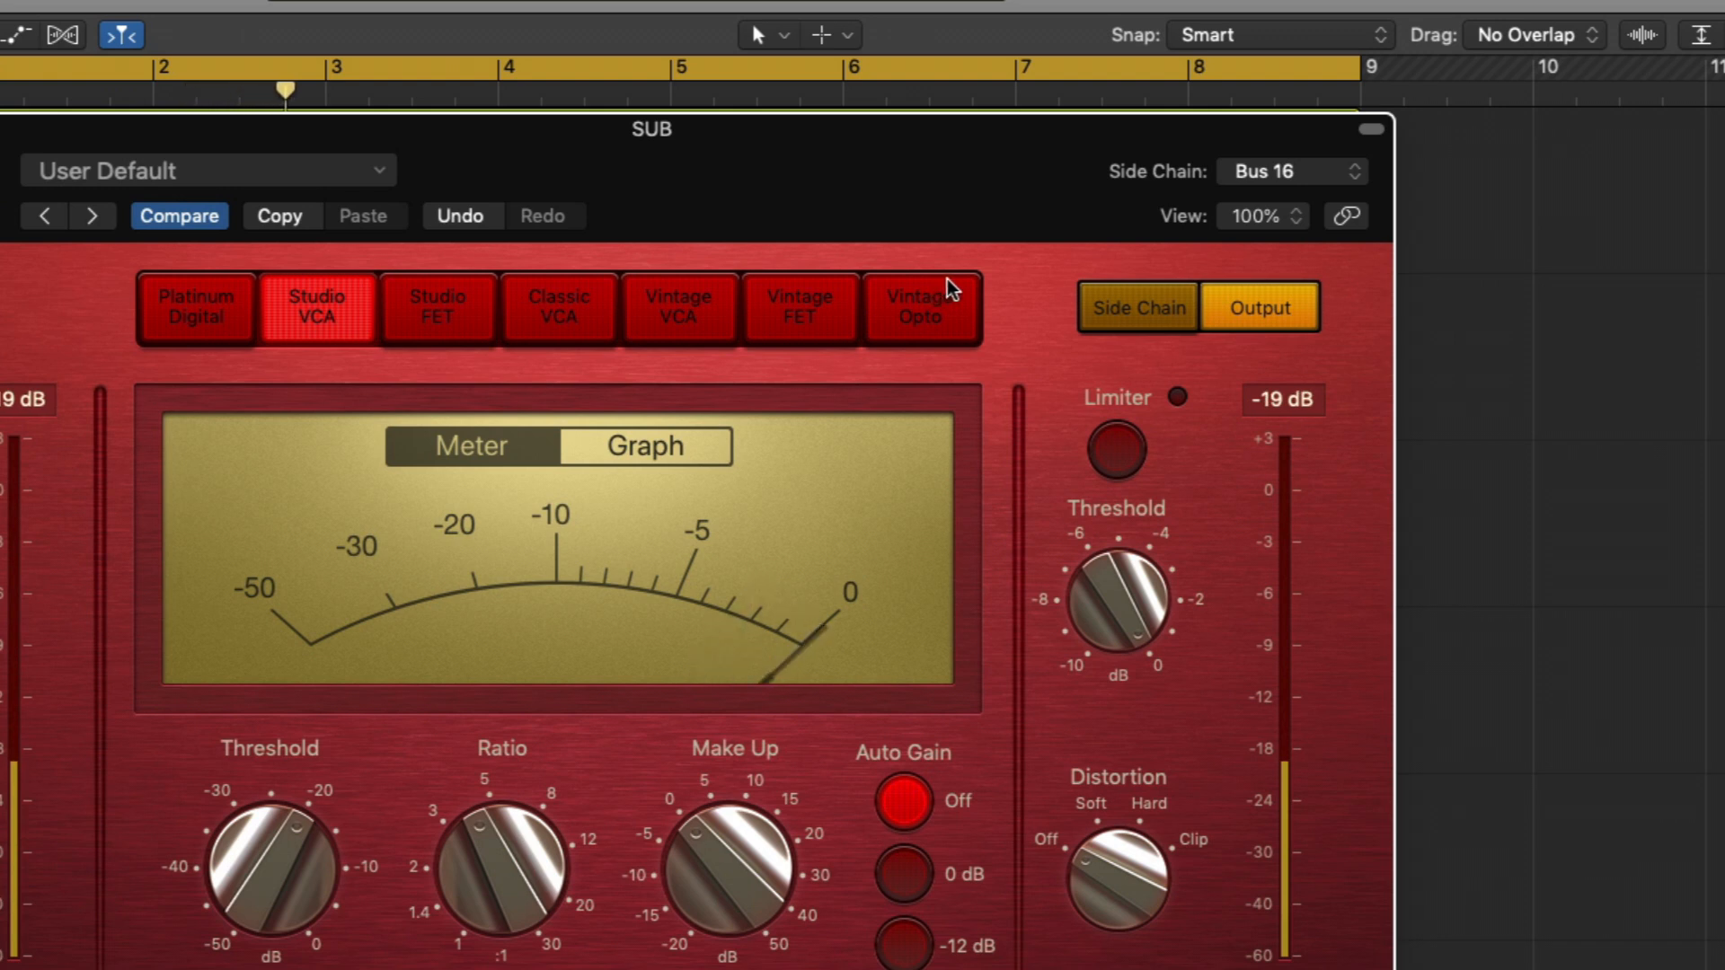
Compare the SUB compressor with its side chain set to None, and return the side chain to Bus 16.
{"action": "left_click", "coordinate": [1266, 173]}
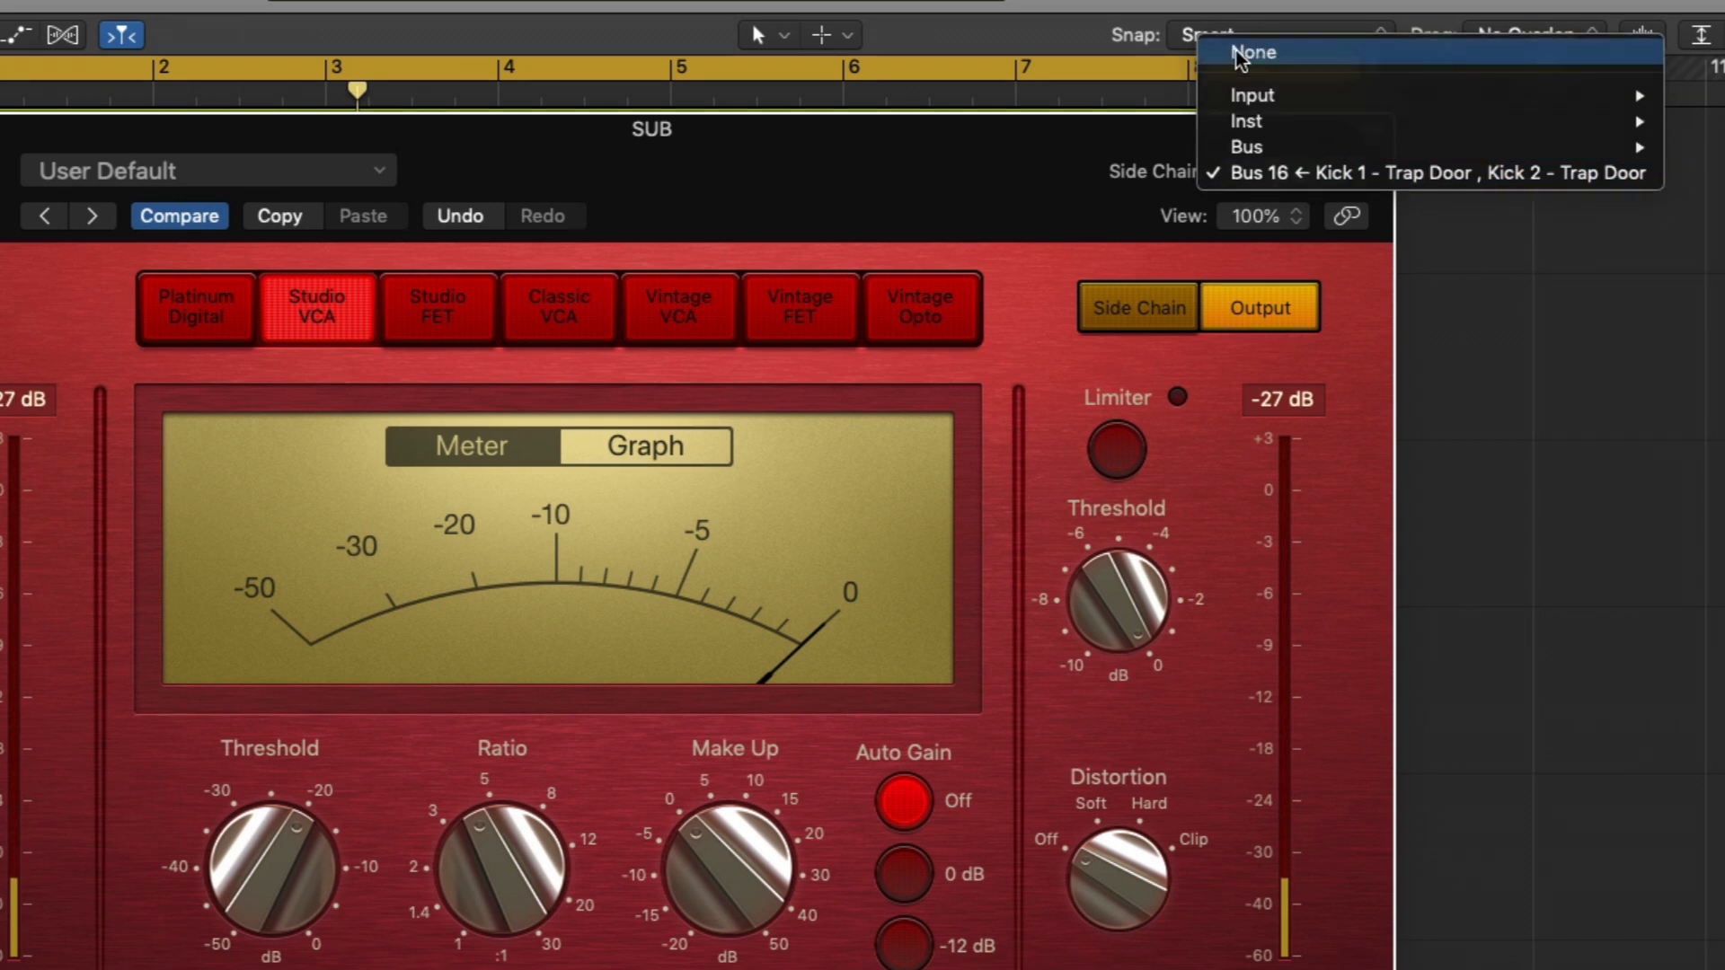
{"action": "left_click", "coordinate": [1262, 49]}
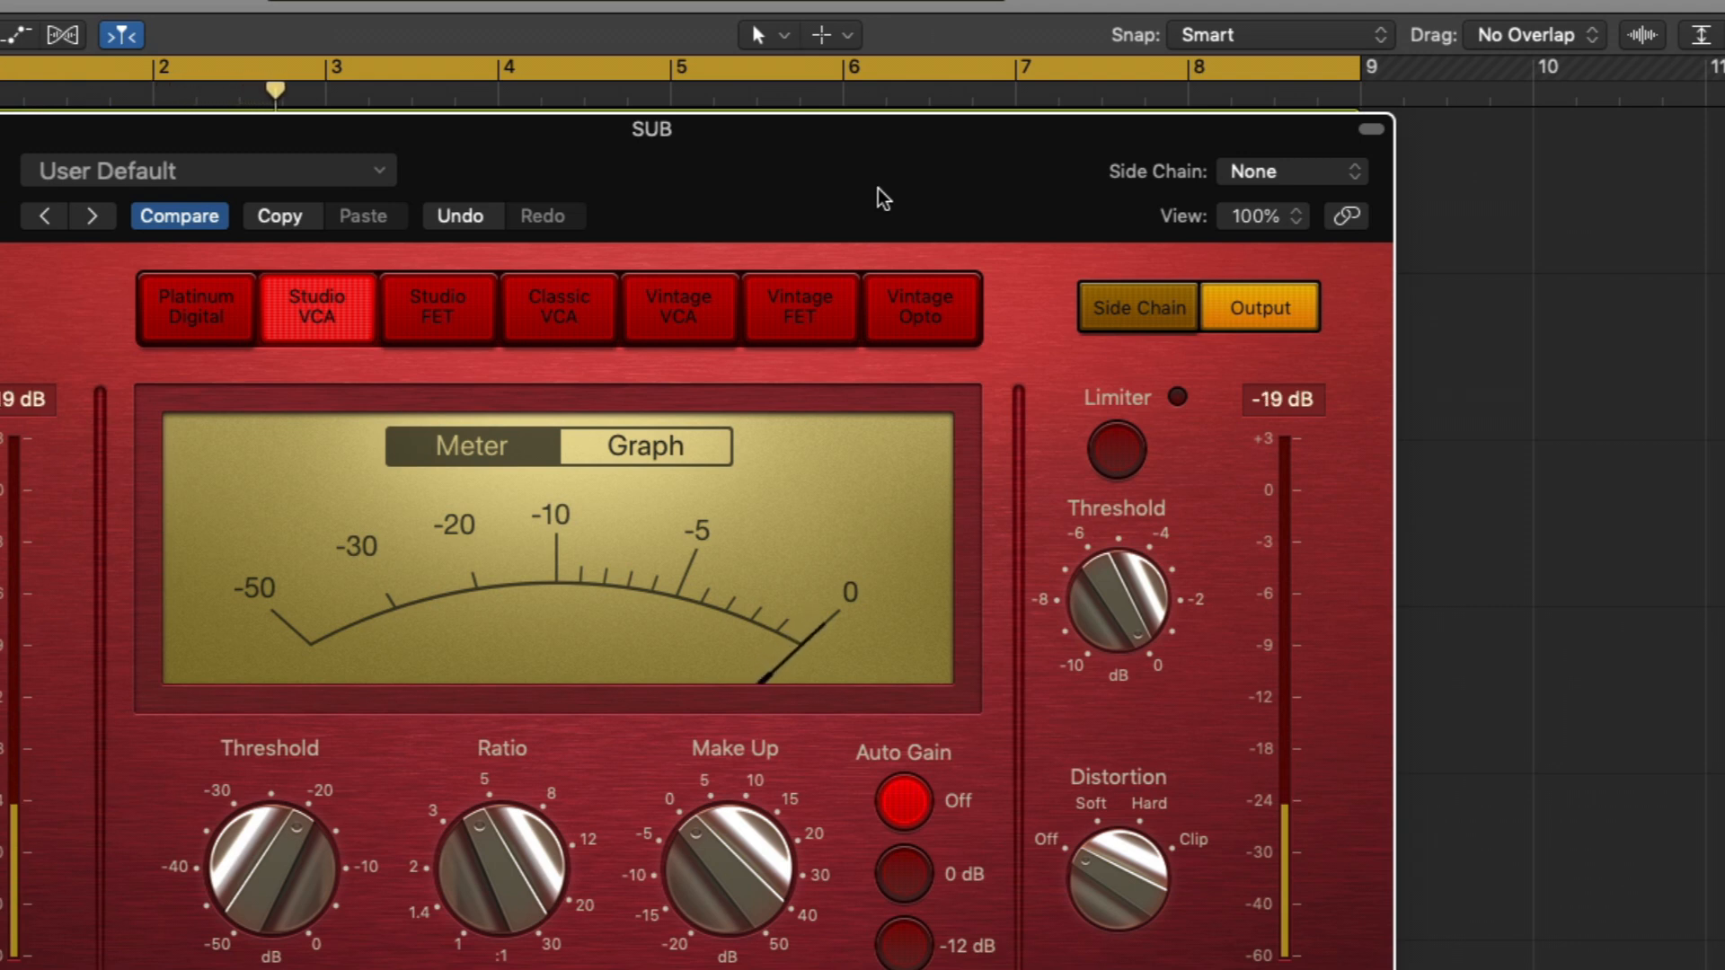
{"action": "left_click", "coordinate": [1235, 171]}
{"action": "mouse_move", "coordinate": [1246, 244]}
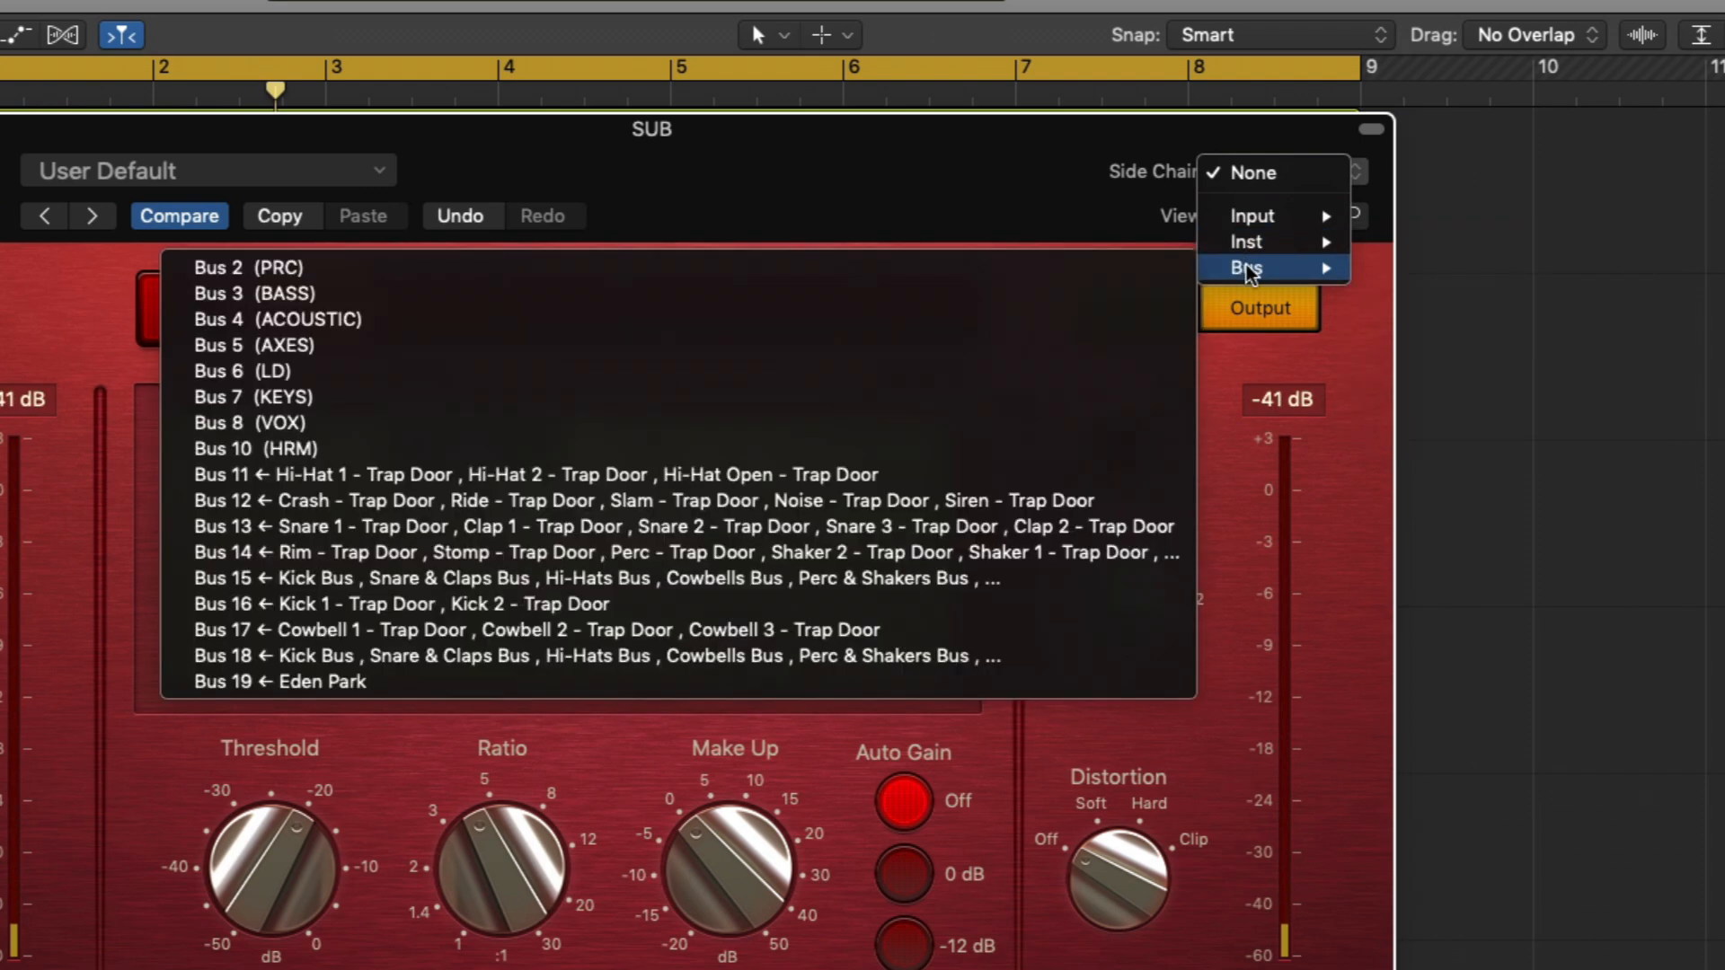
{"action": "left_click", "coordinate": [721, 600]}
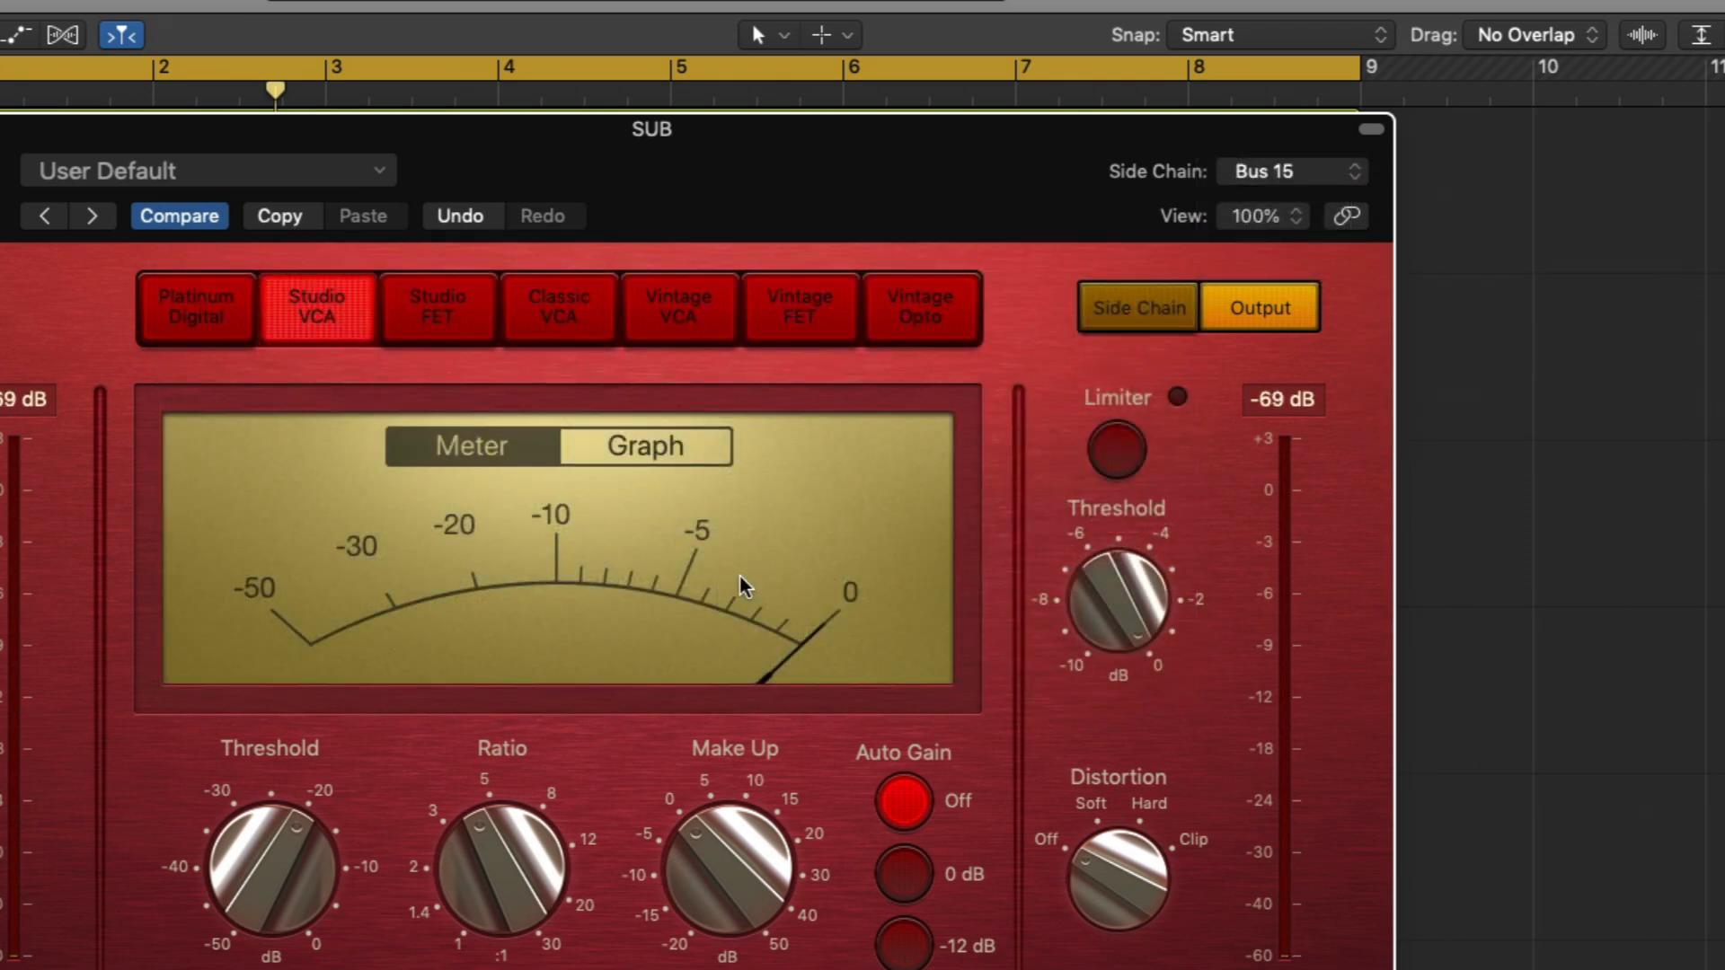
{"action": "left_click", "coordinate": [1244, 174]}
{"action": "mouse_move", "coordinate": [1200, 146]}
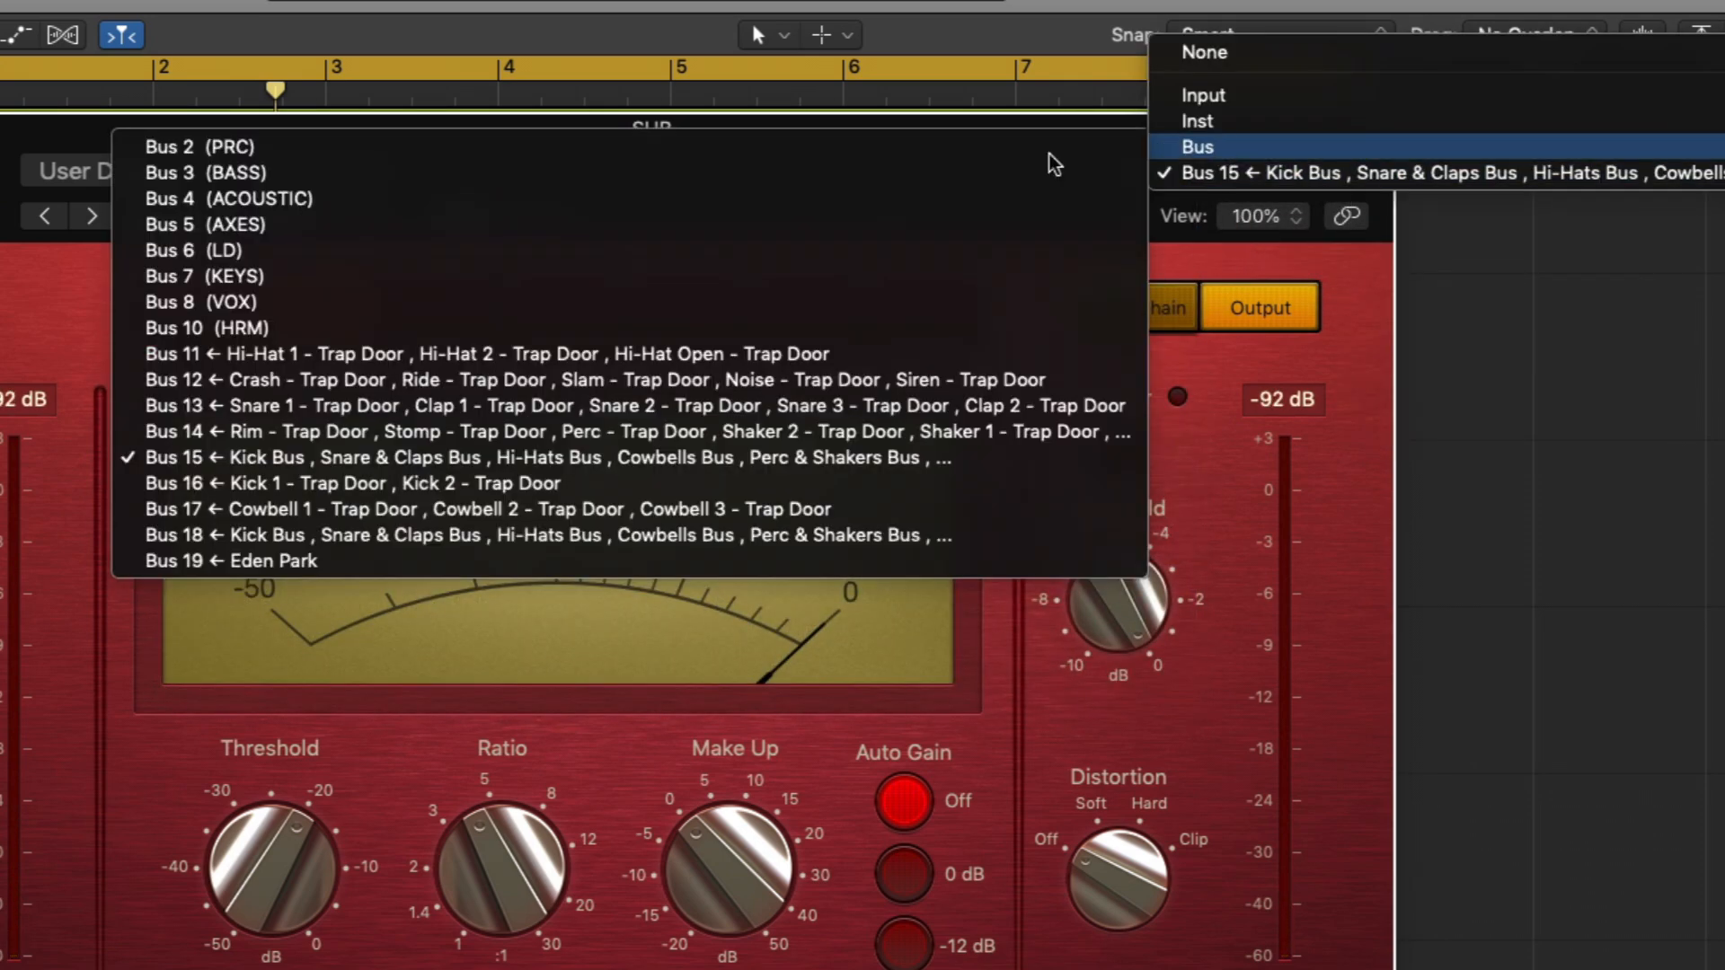
{"action": "left_click", "coordinate": [684, 481]}
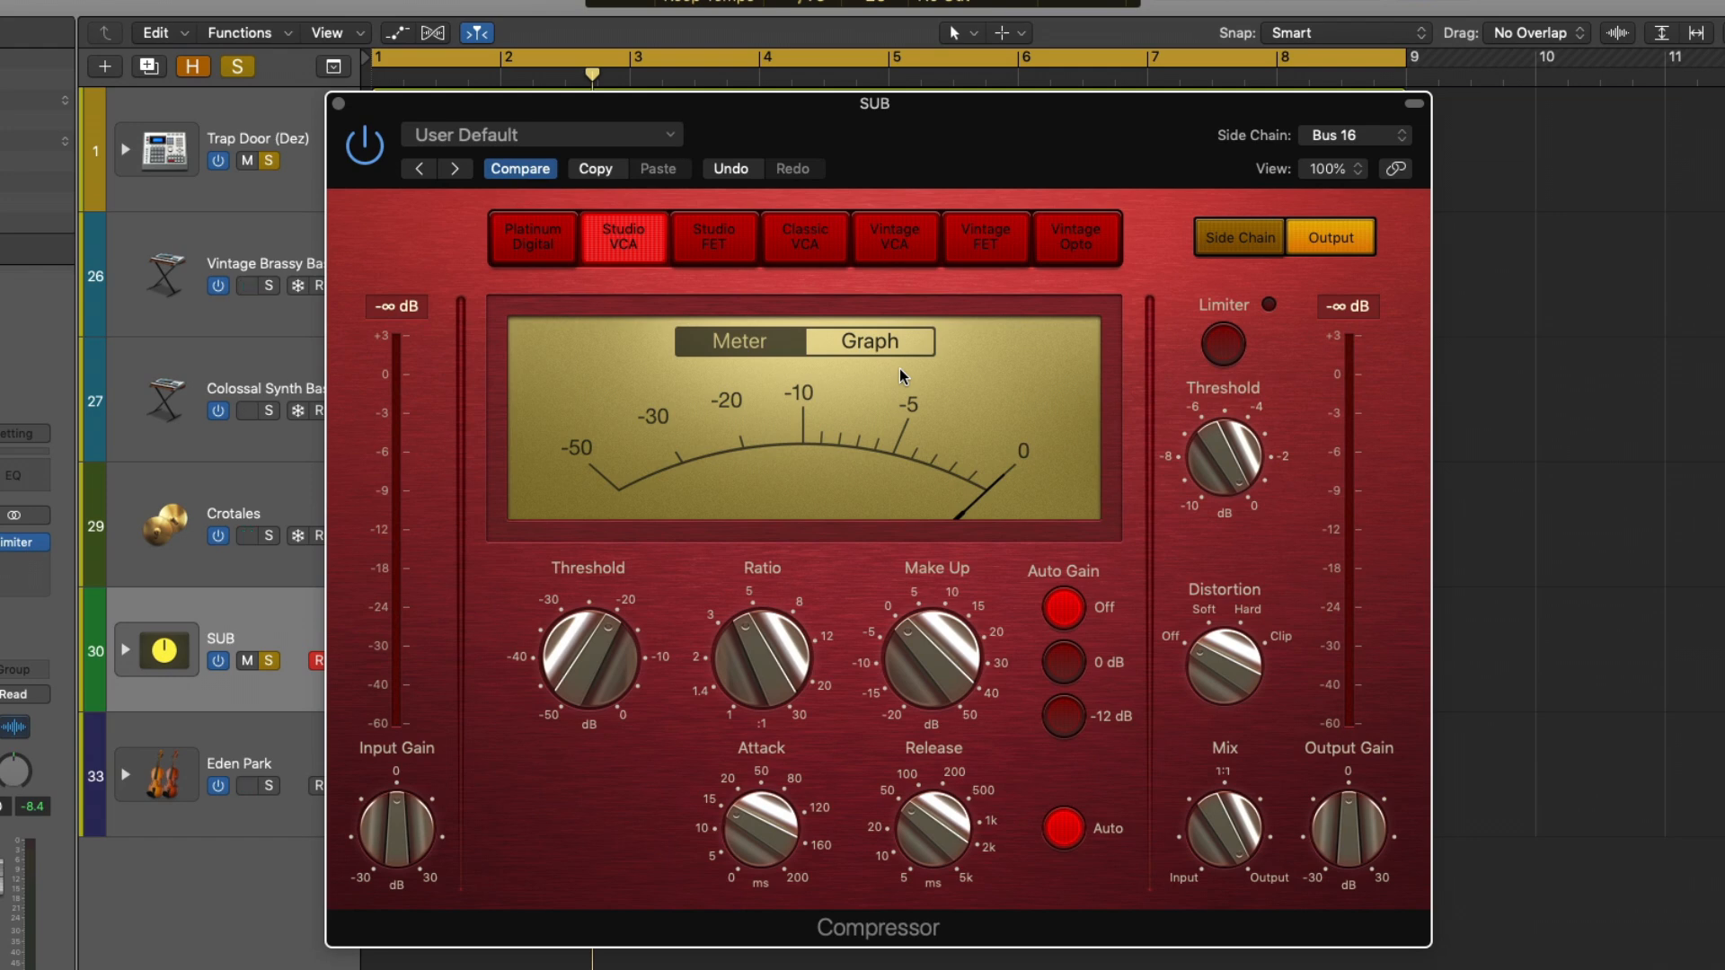
During playback from the start, set the SUB compressor's attack to 5.5 ms and threshold to -21.5 dB, and shorten its release.
{"action": "key", "text": "Return"}
{"action": "key", "text": "space"}
{"action": "mouse_move", "coordinate": [744, 799]}
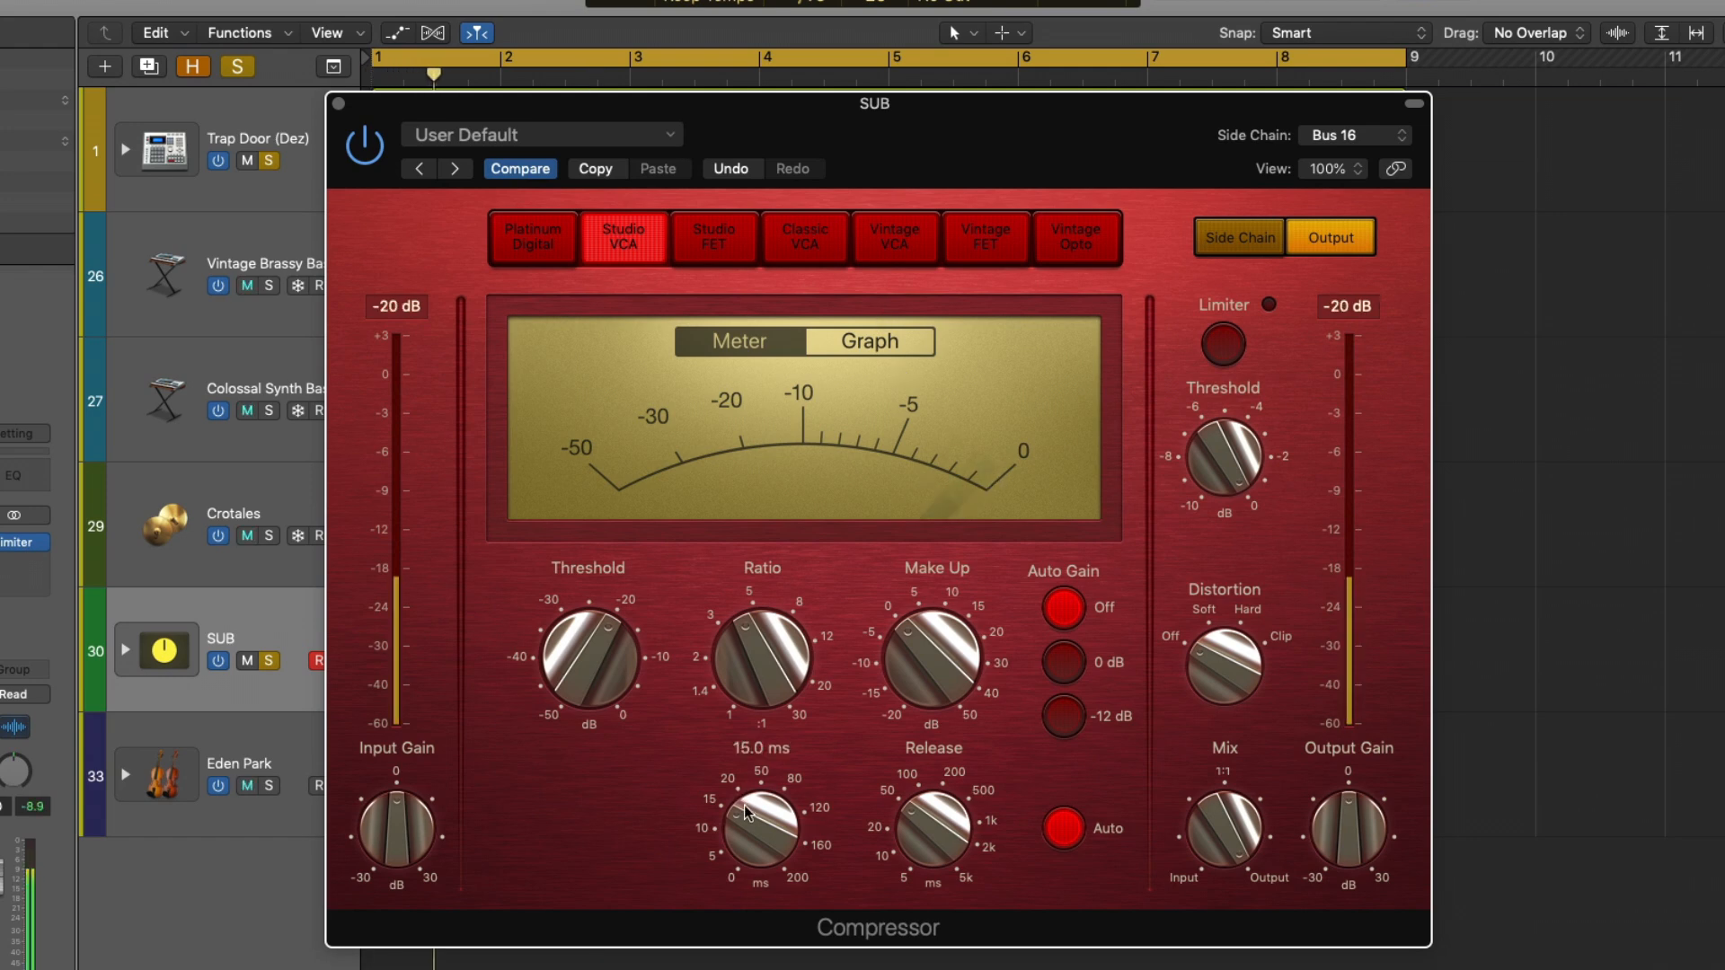
{"action": "left_click_drag", "start_coordinate": [748, 816], "coordinate": [780, 855]}
{"action": "mouse_move", "coordinate": [930, 813]}
{"action": "left_mouse_down"}
{"action": "mouse_move", "coordinate": [912, 852]}
{"action": "mouse_move", "coordinate": [910, 834]}
{"action": "left_mouse_up"}
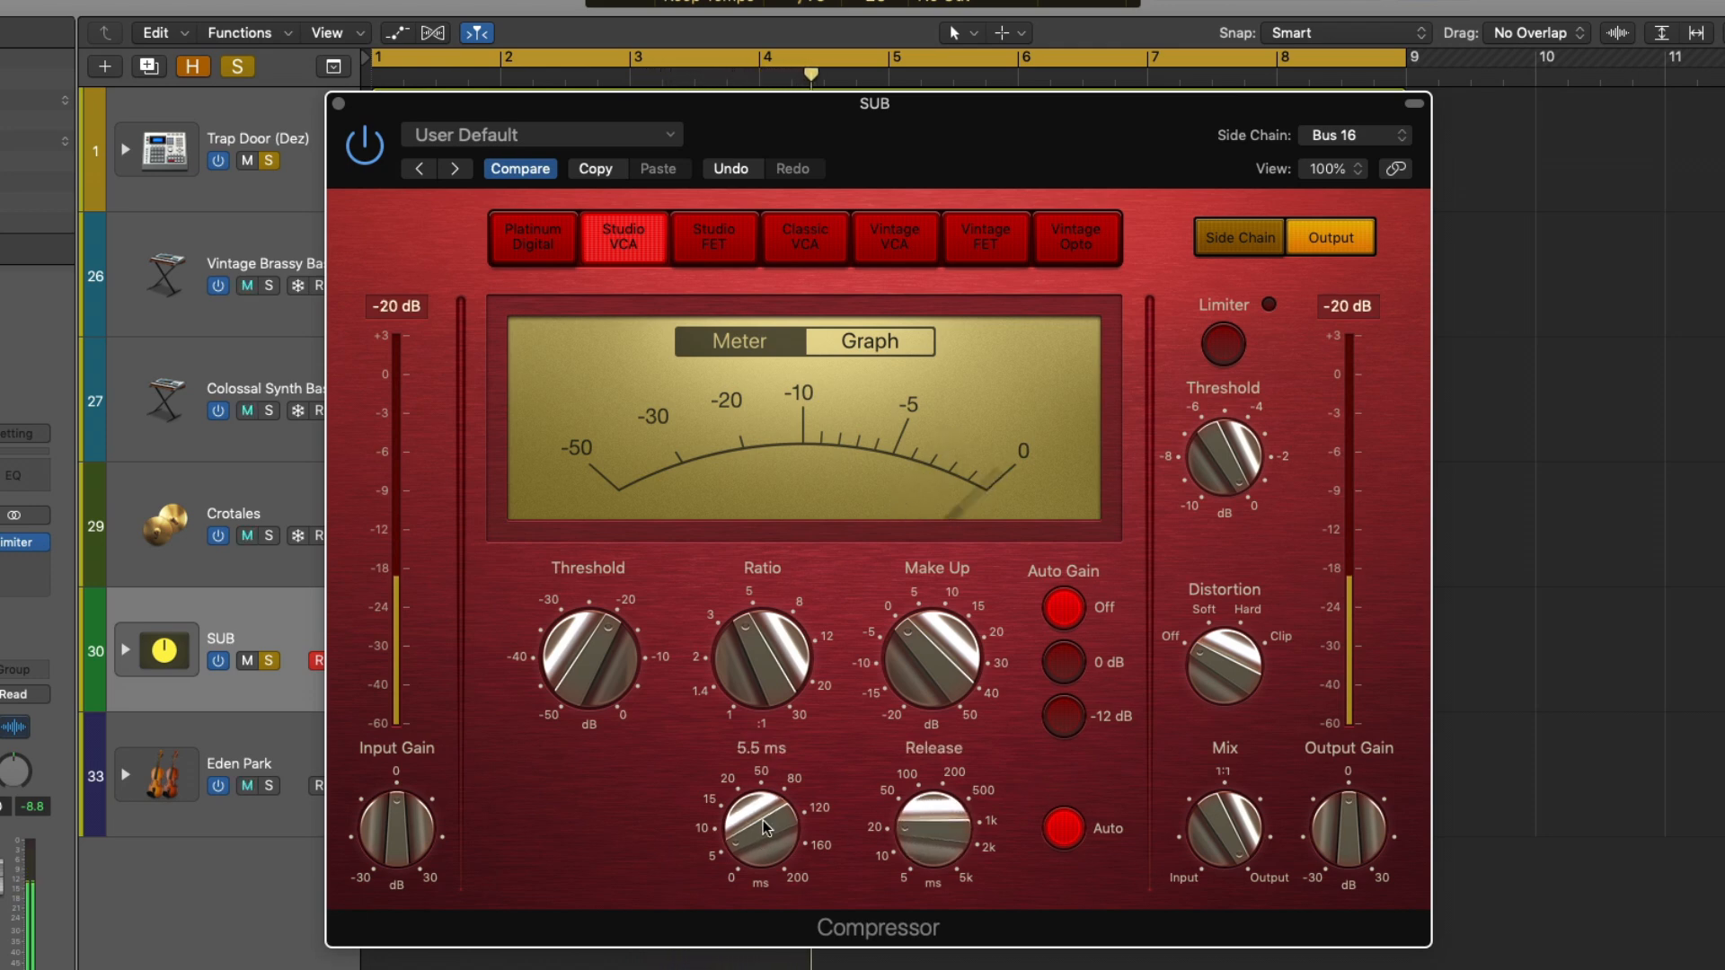
{"action": "left_click_drag", "start_coordinate": [591, 674], "coordinate": [578, 686]}
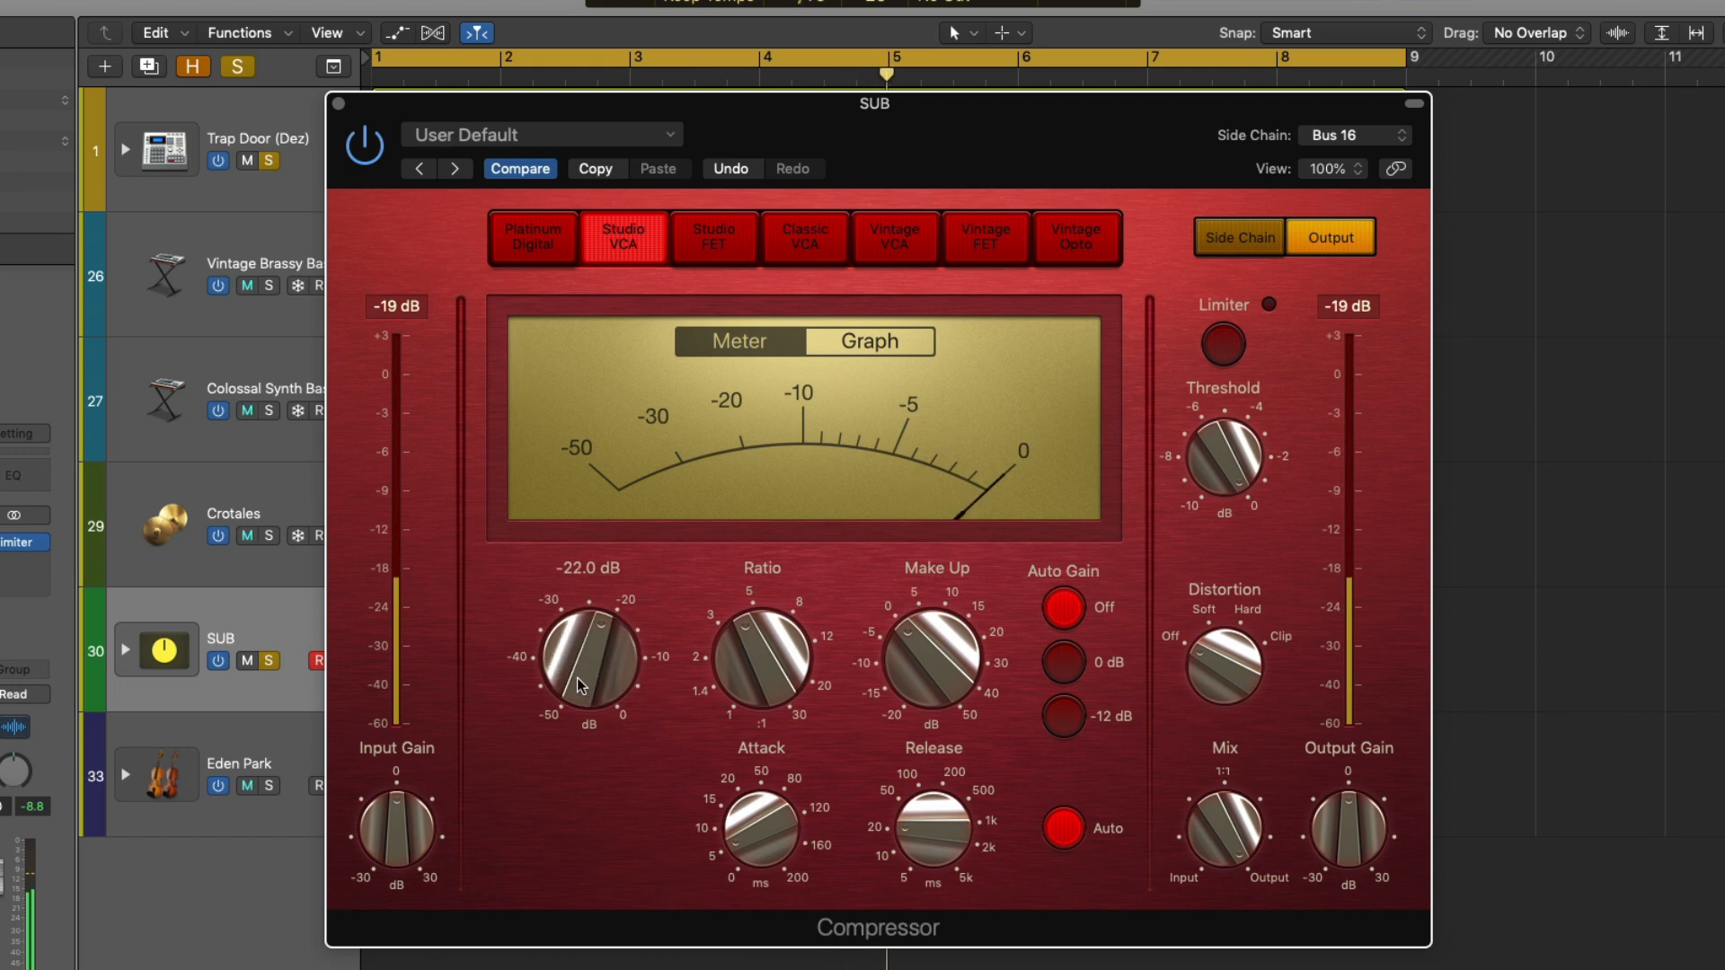
{"action": "left_click_drag", "start_coordinate": [578, 687], "coordinate": [573, 685]}
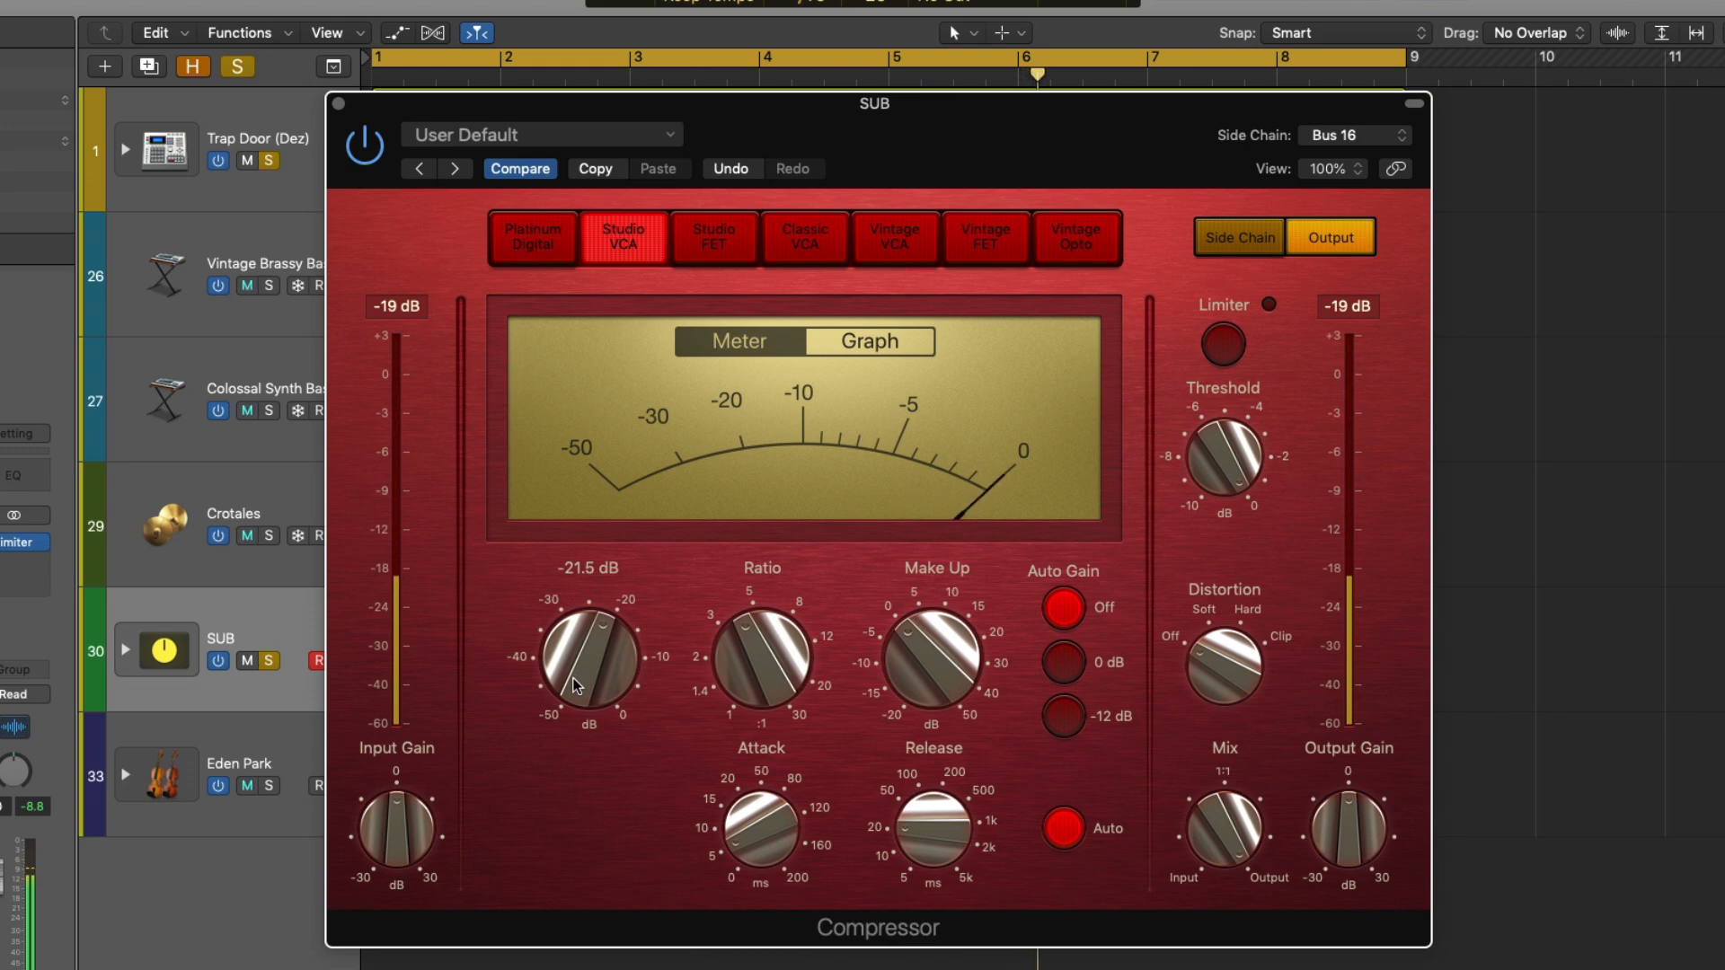
Compare the soloed tracks with the SUB compressor bypassed and enabled, and close its window with it enabled.
{"action": "left_click", "coordinate": [359, 152]}
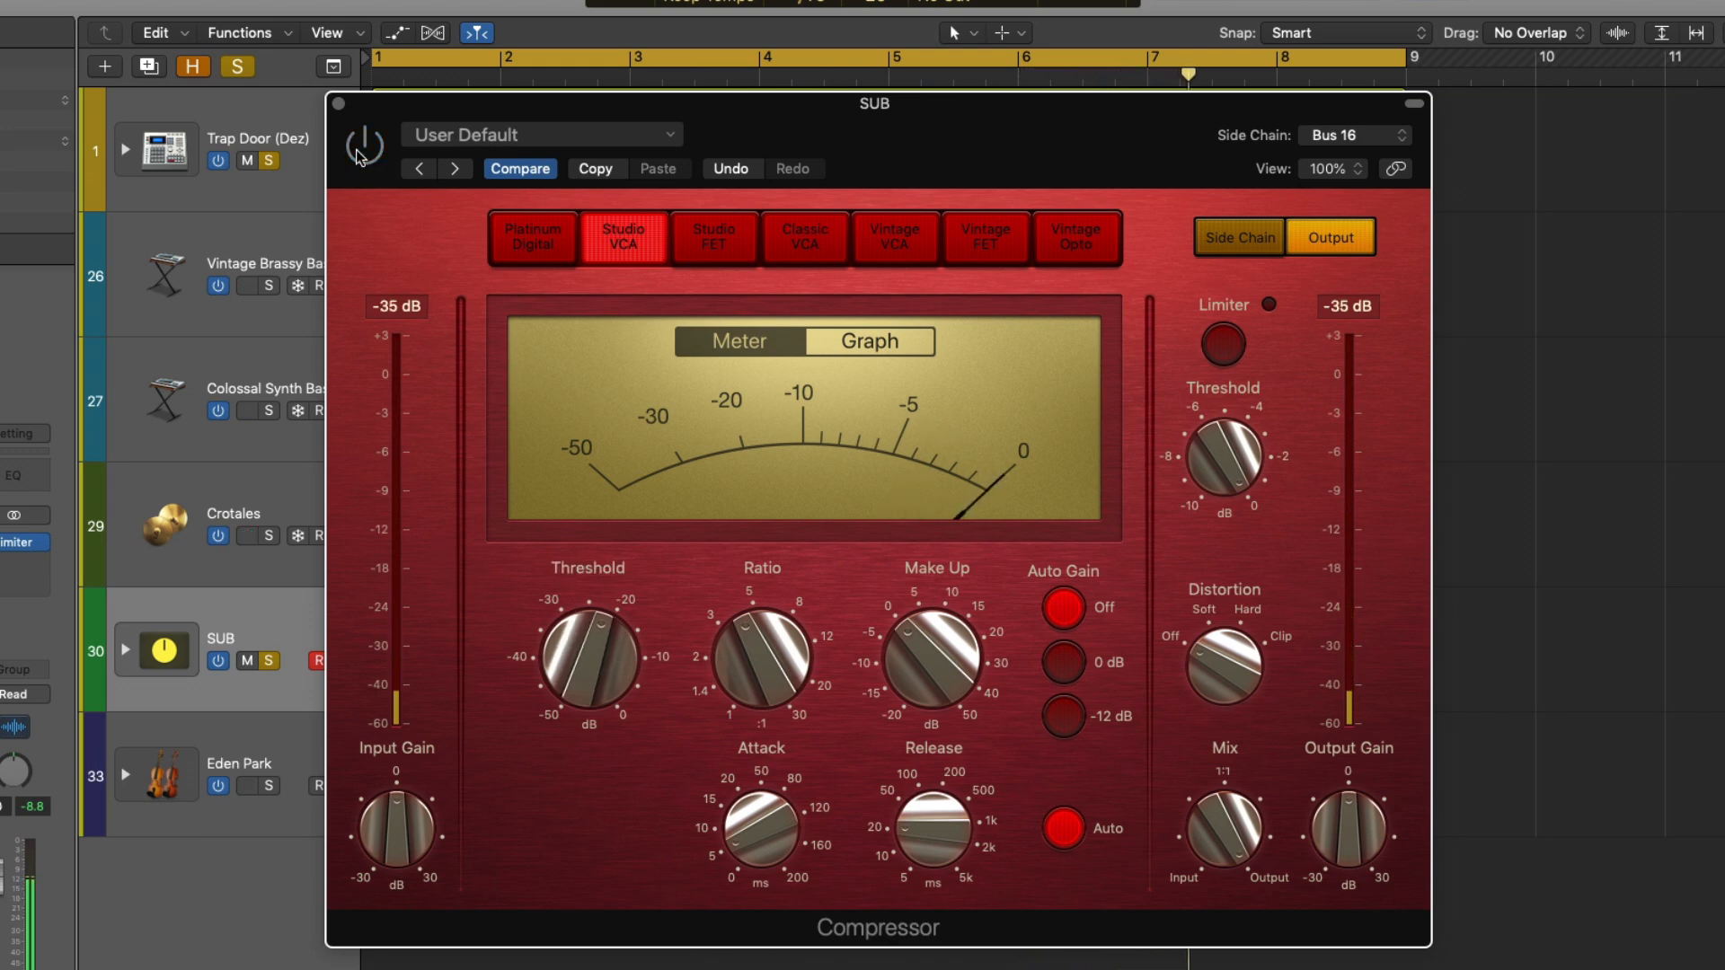
{"action": "left_click", "coordinate": [360, 153]}
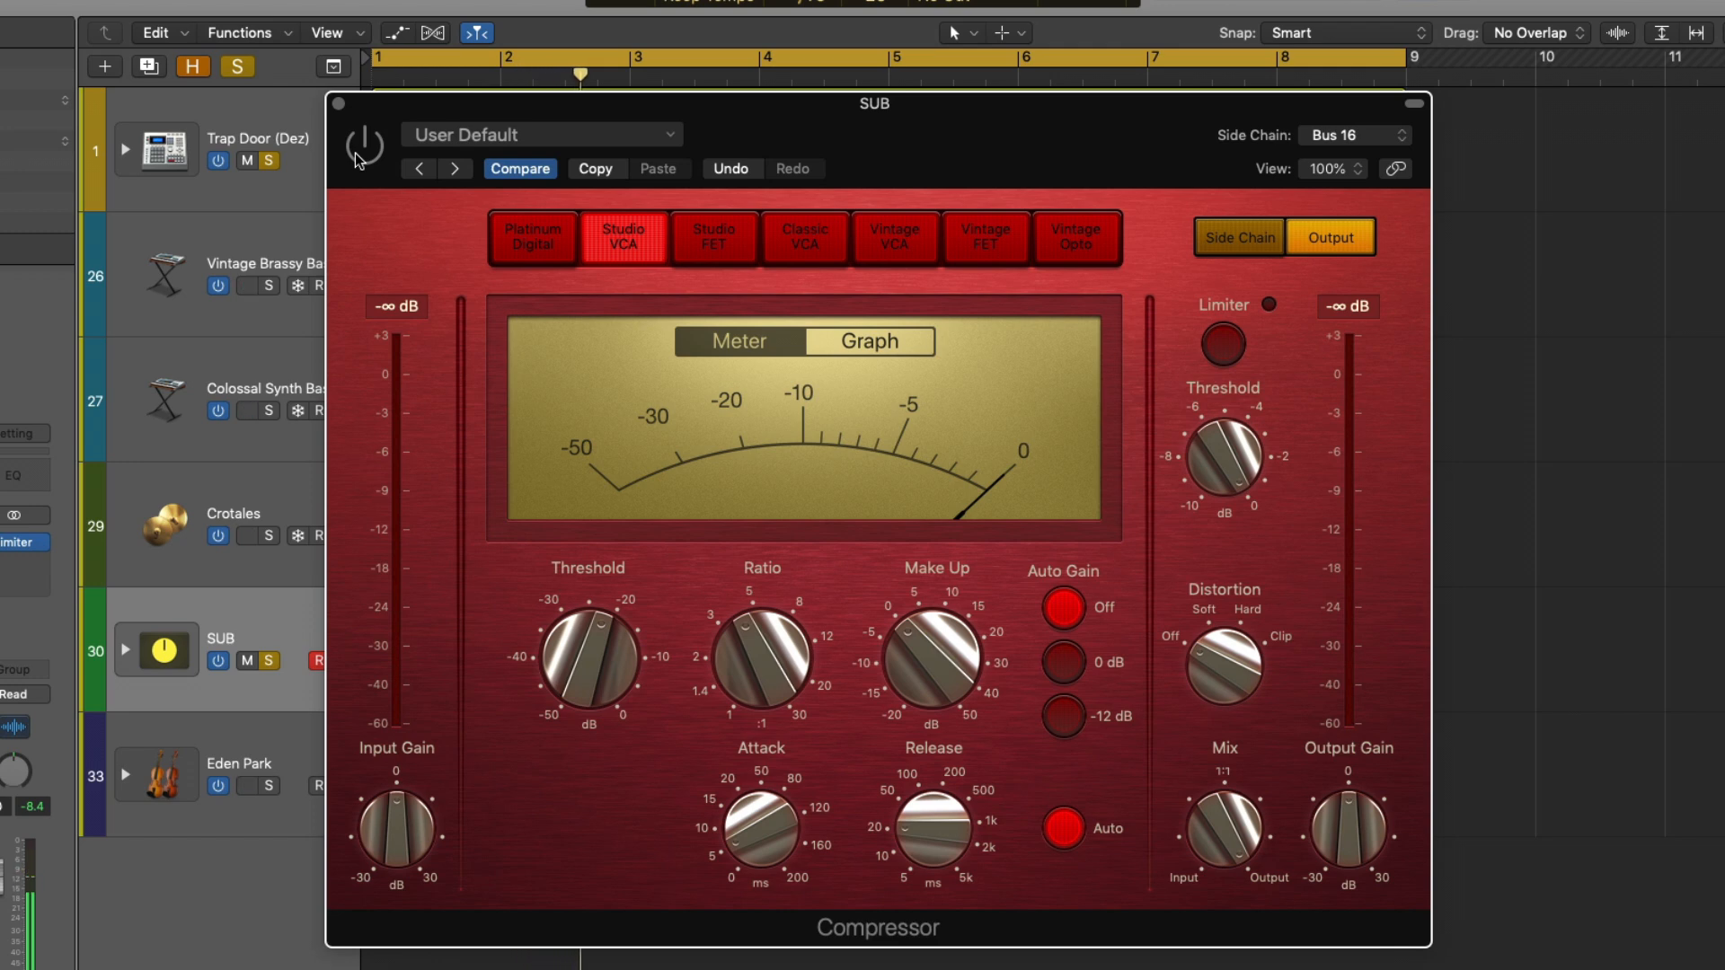
{"action": "left_click", "coordinate": [364, 150]}
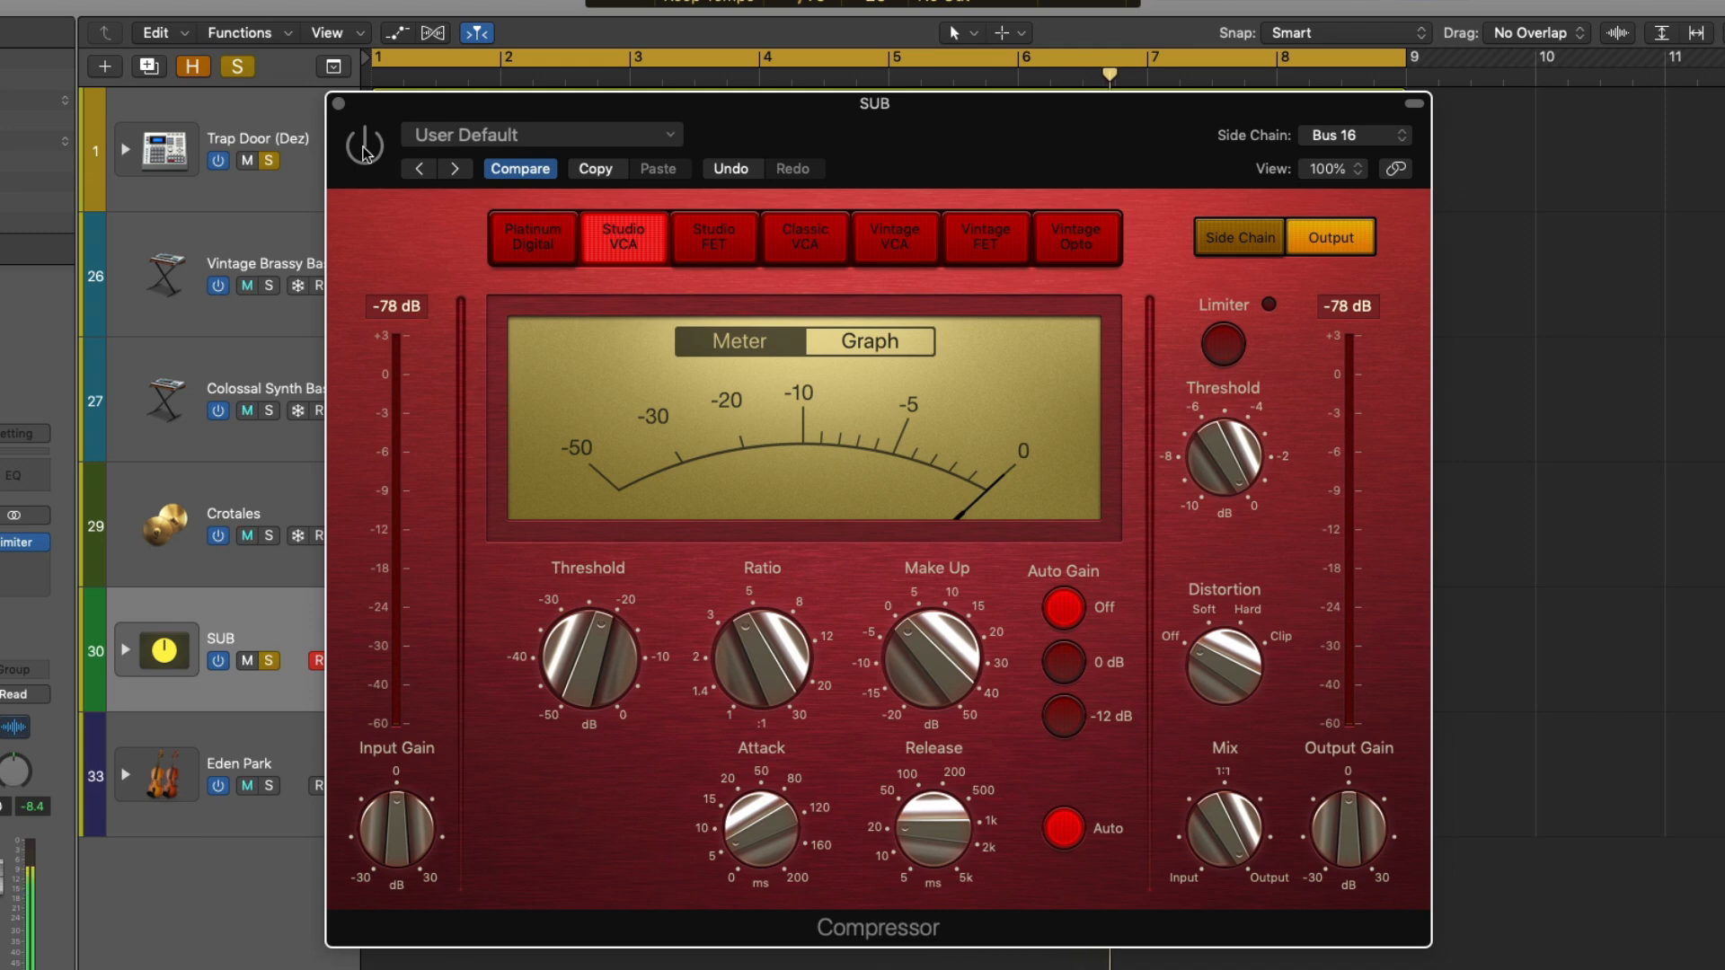
{"action": "left_click", "coordinate": [364, 148]}
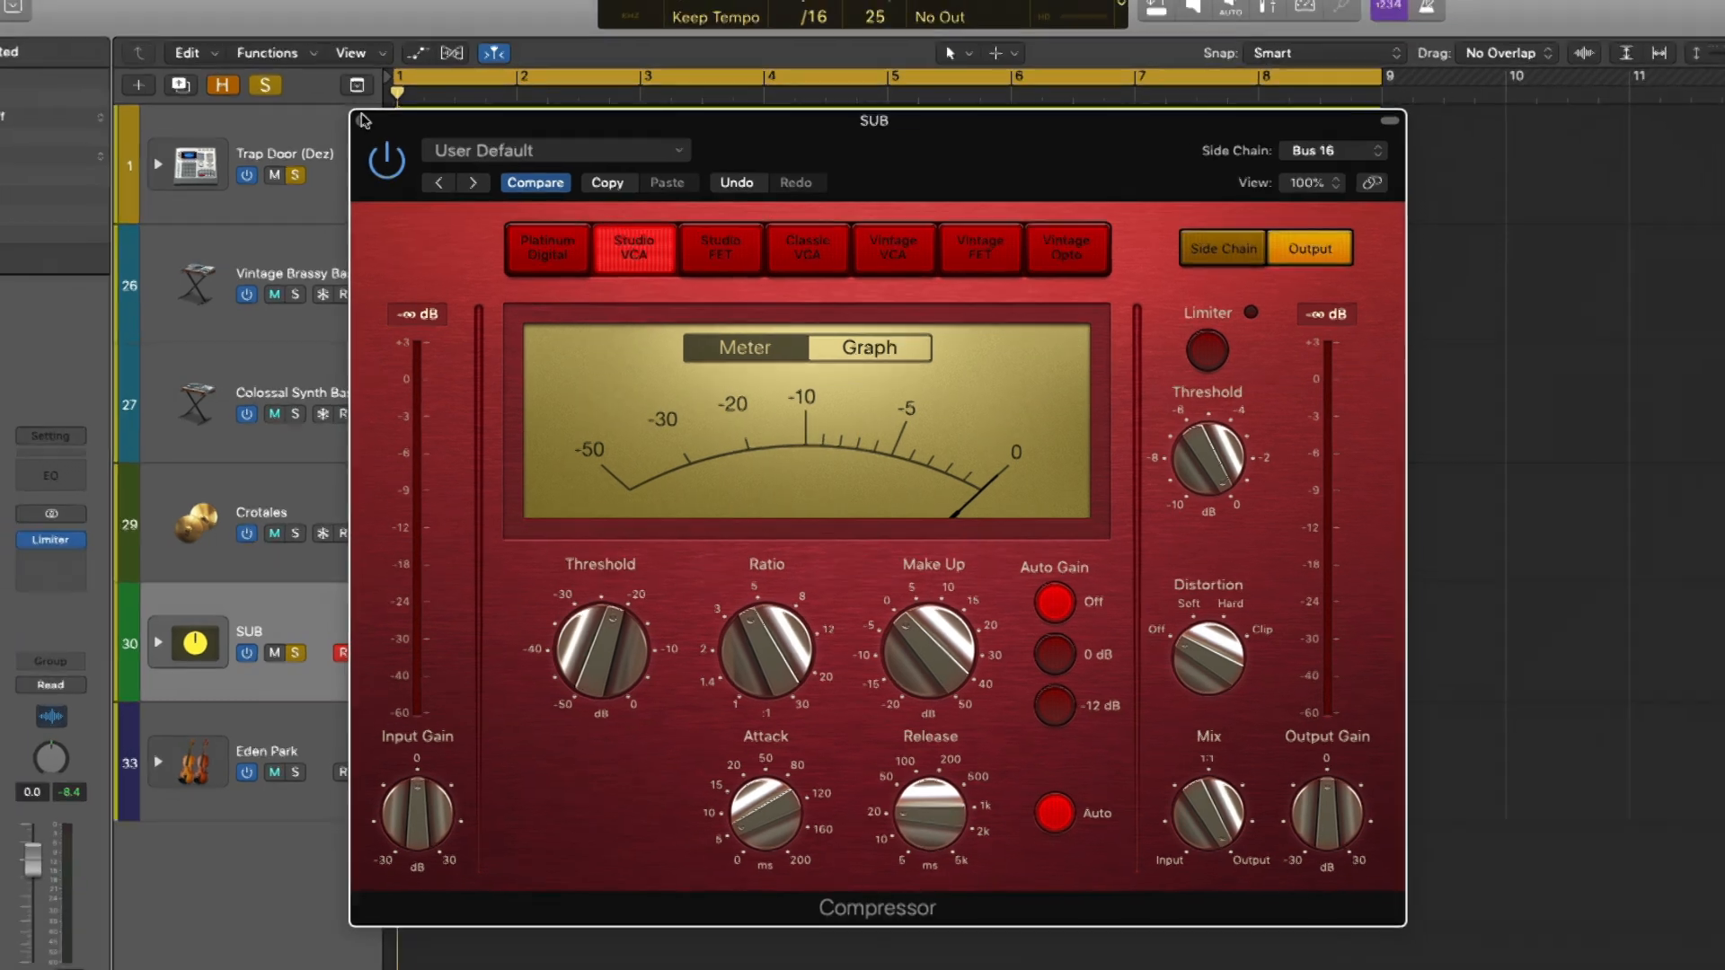
{"action": "left_click", "coordinate": [338, 103]}
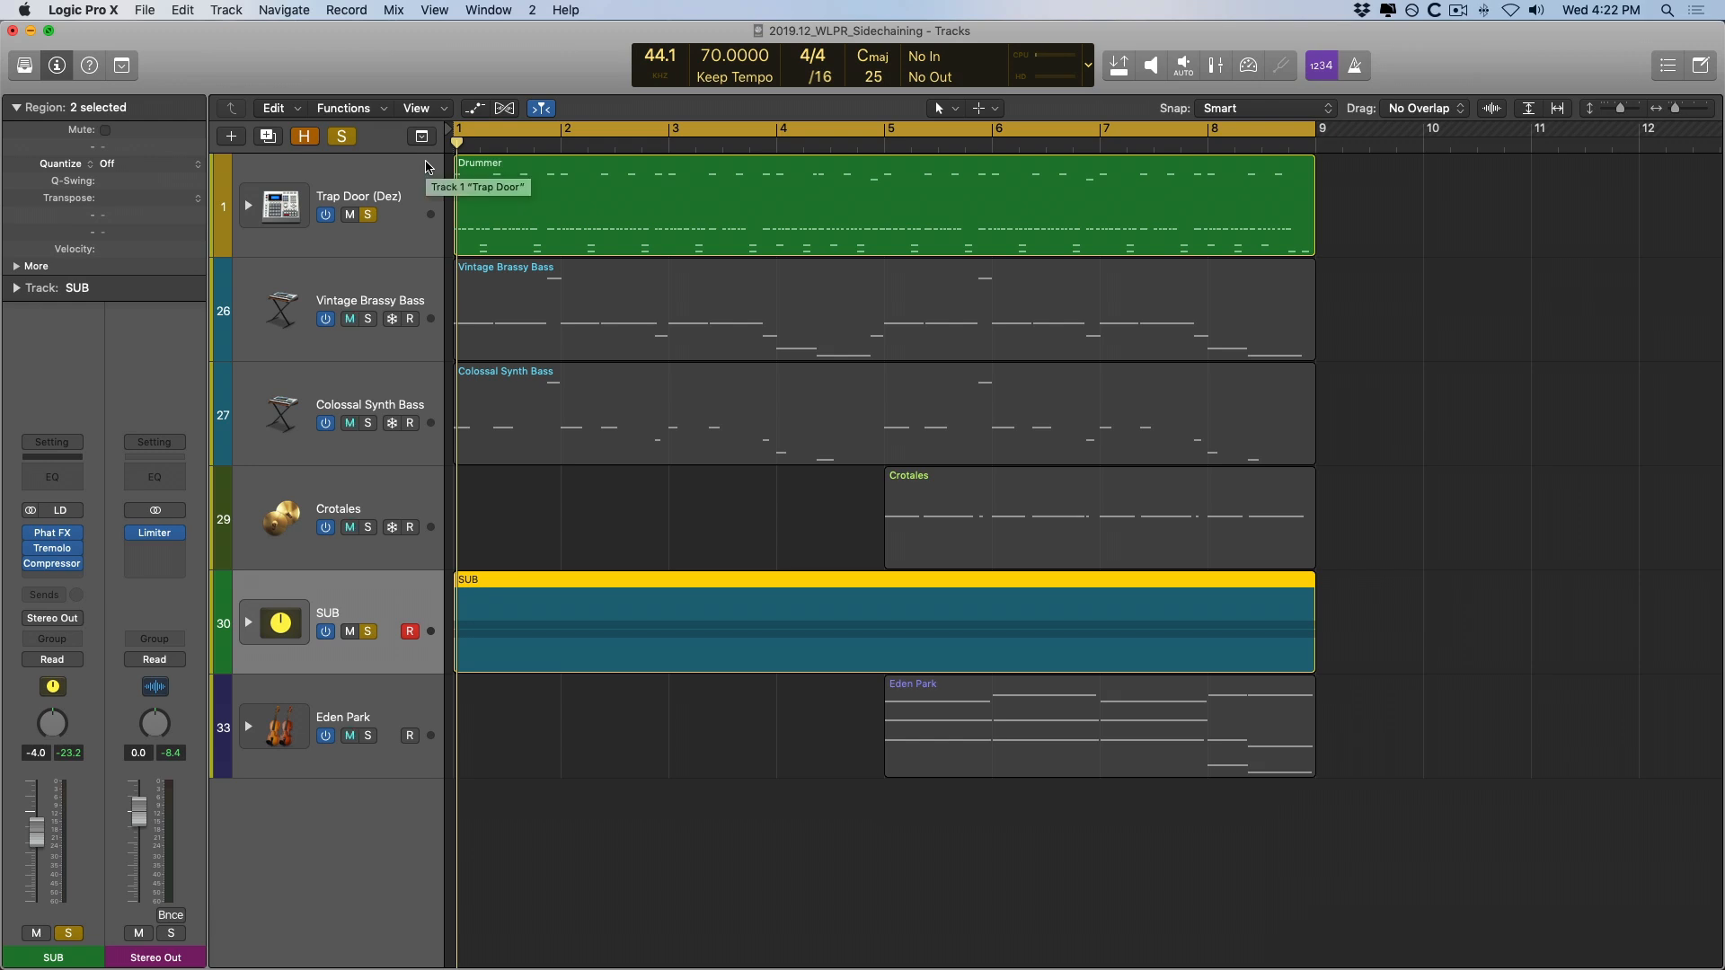
Unsolo SUB and insert a Compressor with the Platinum Digital model after the Channel EQ on the Trap Door track.
{"action": "left_click", "coordinate": [367, 632]}
{"action": "left_click", "coordinate": [407, 221]}
{"action": "left_click", "coordinate": [52, 577]}
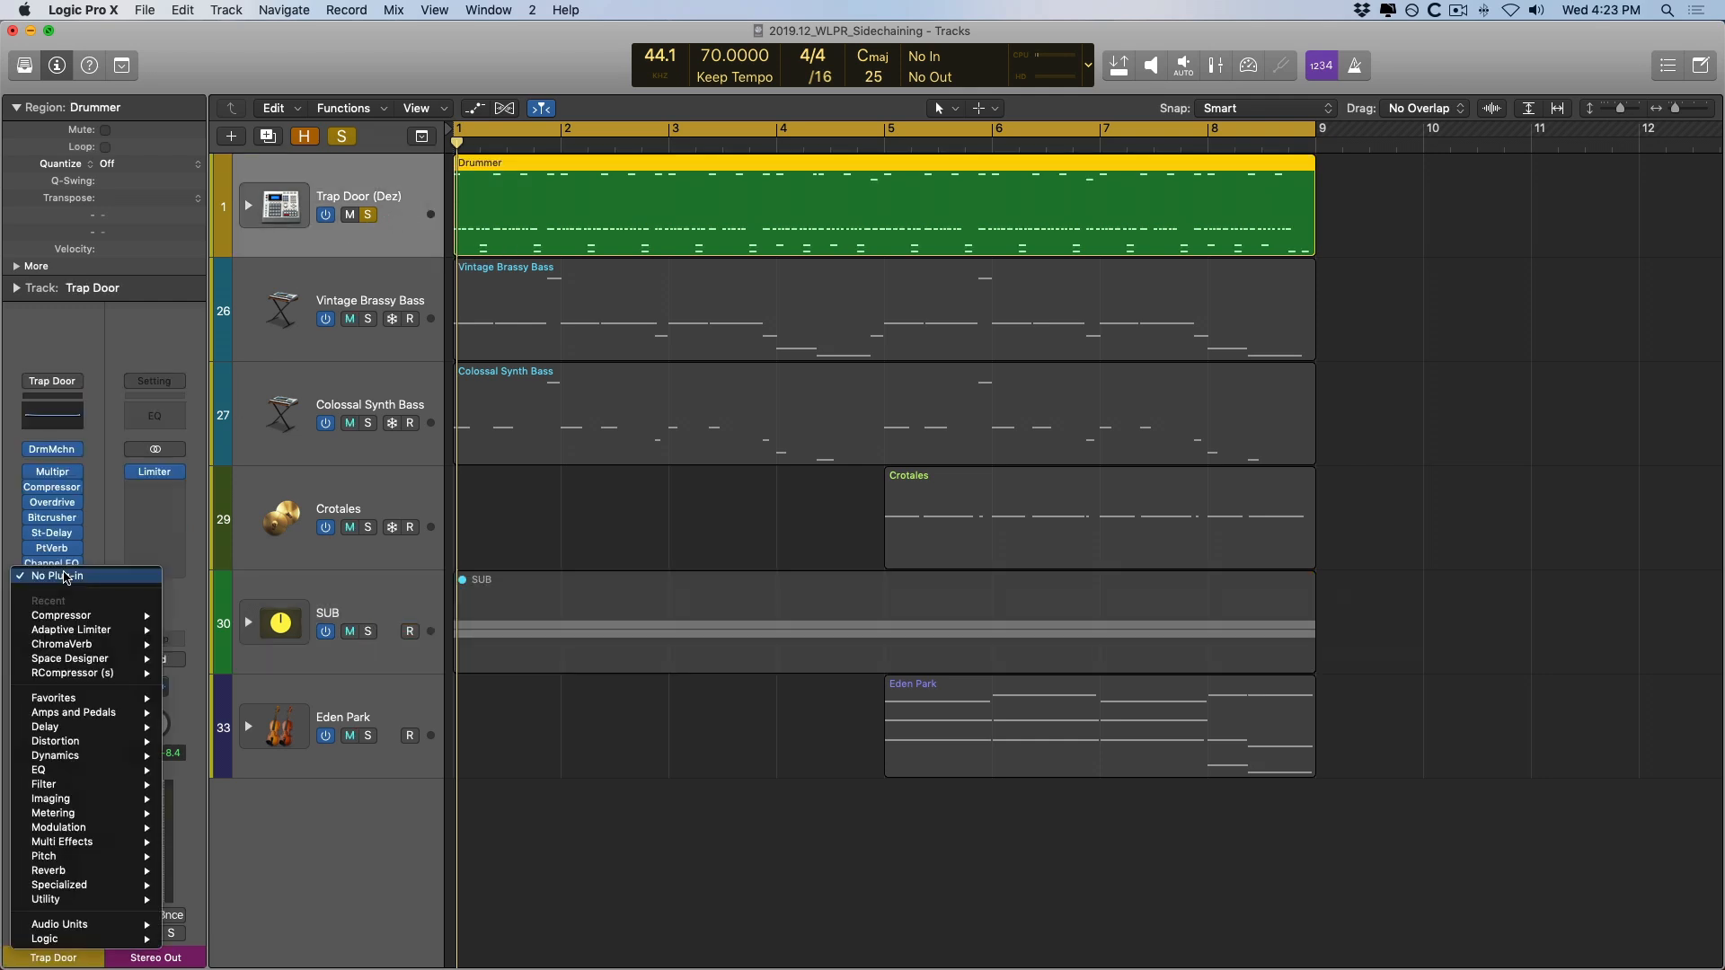
{"action": "mouse_move", "coordinate": [62, 617]}
{"action": "left_click", "coordinate": [193, 617]}
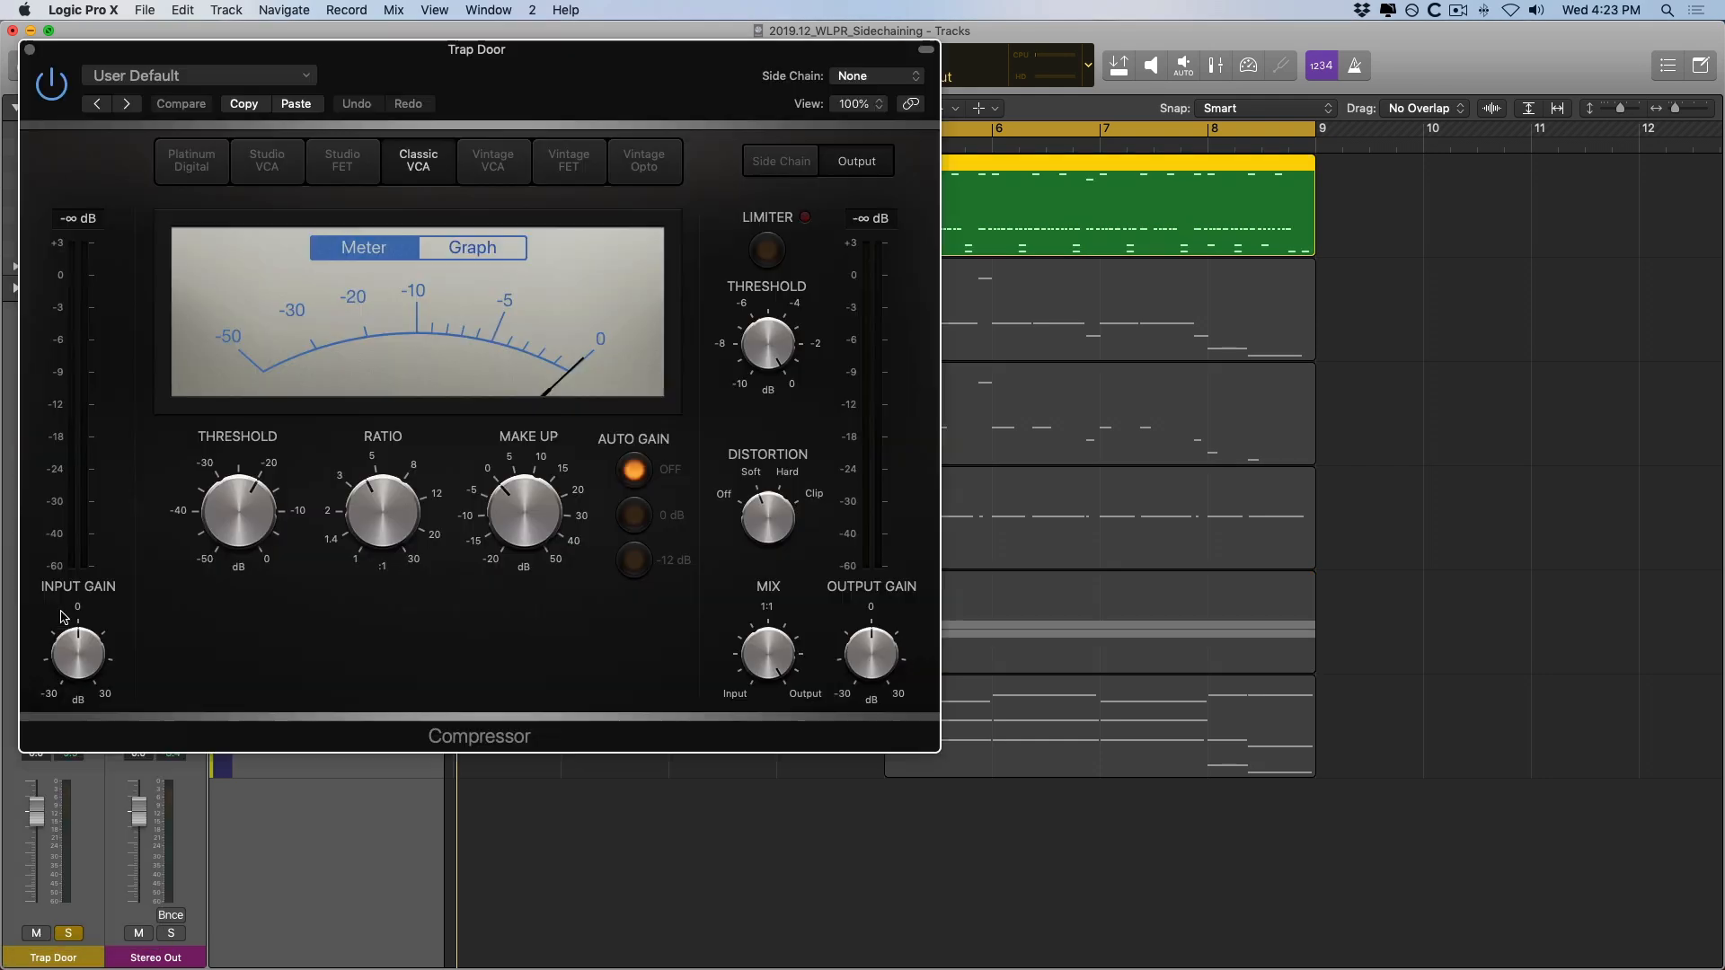
{"action": "left_click", "coordinate": [188, 167]}
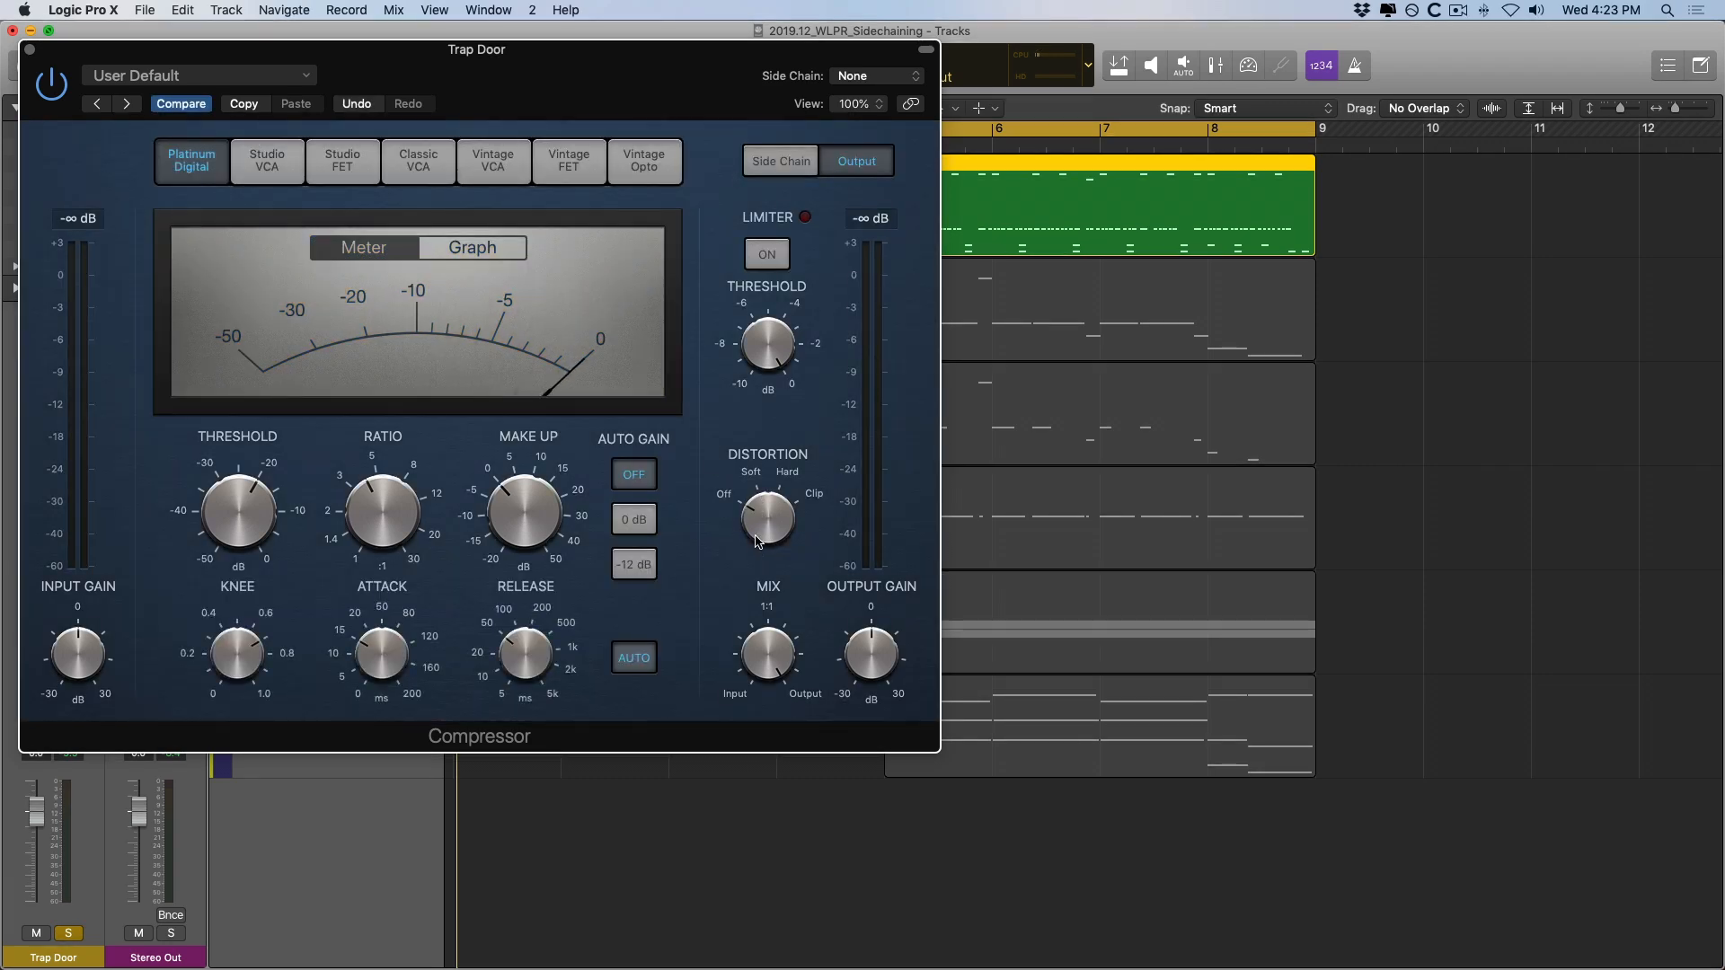
{"action": "left_click_drag", "start_coordinate": [647, 105], "coordinate": [756, 318]}
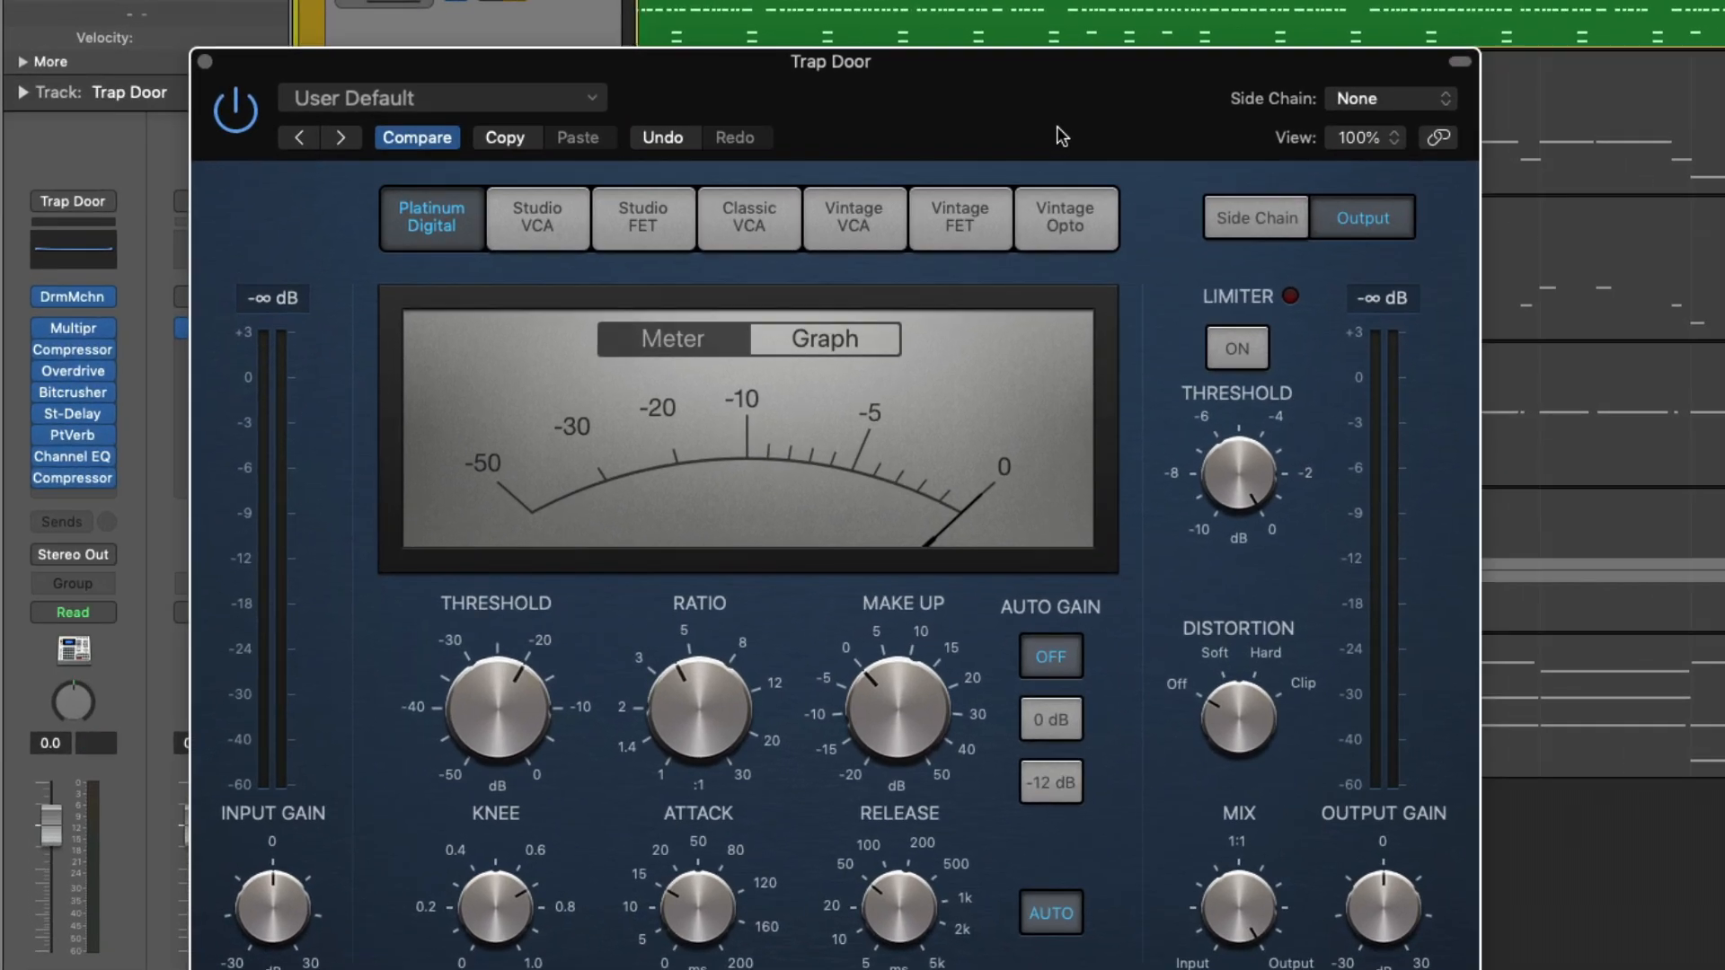
During drum playback, shorten the Trap Door compressor's attack and set its threshold to -19.5 dB.
{"action": "key", "text": "space"}
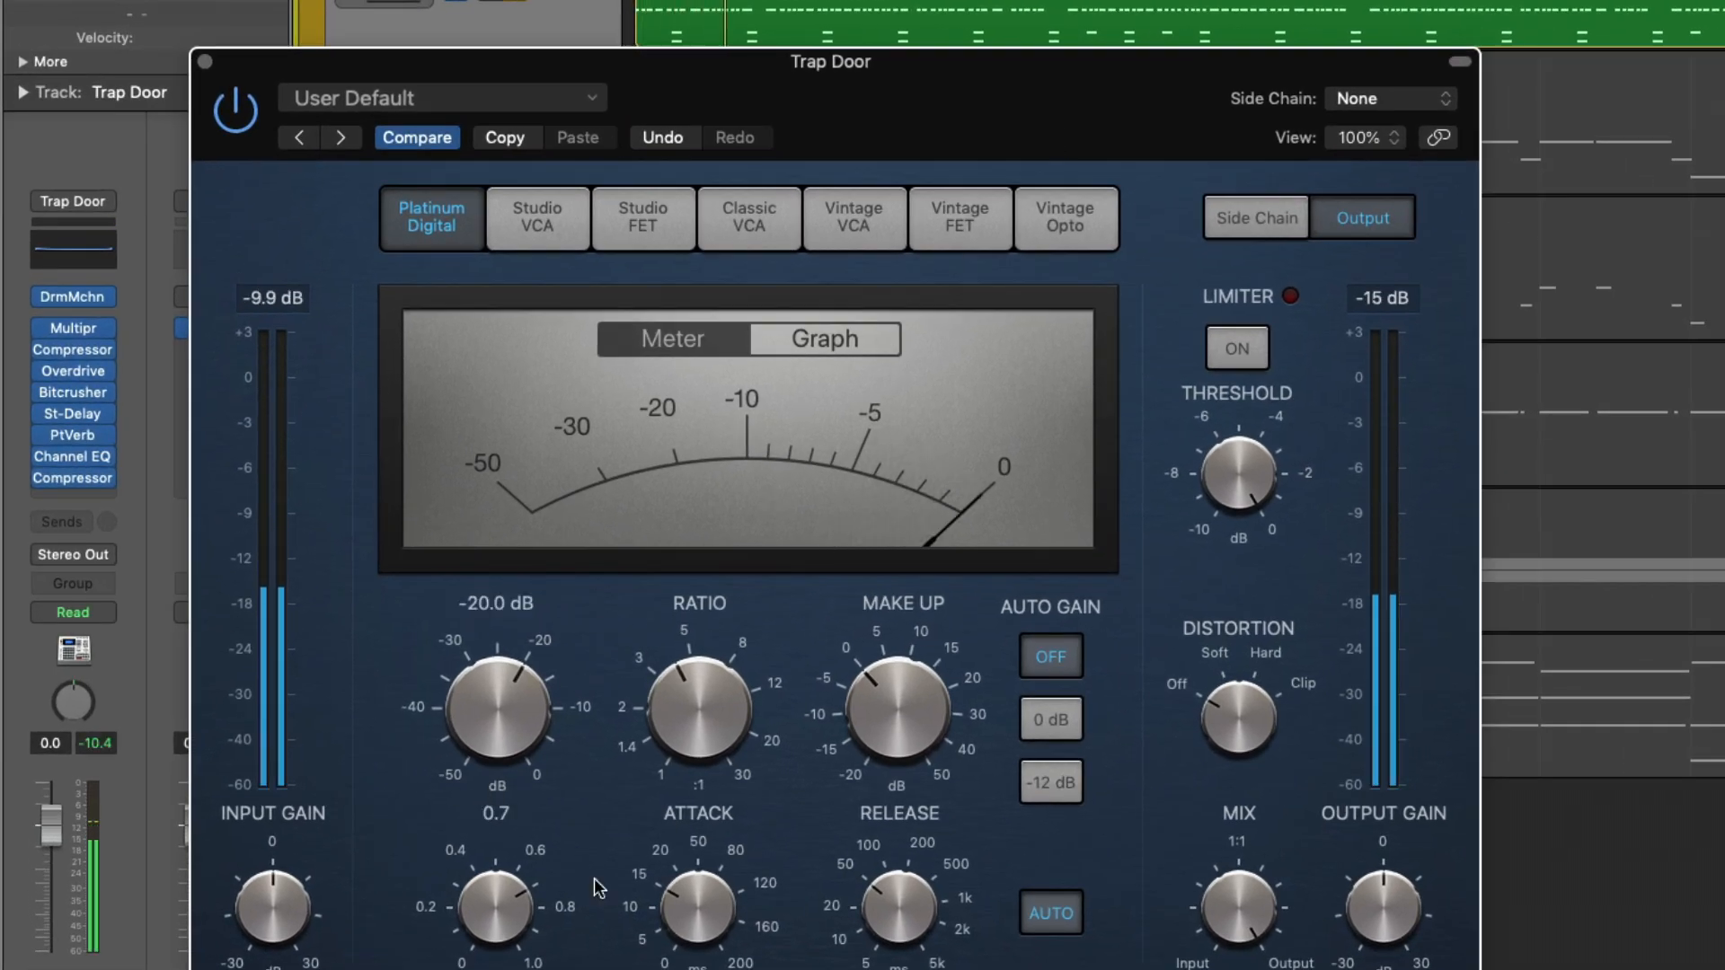
{"action": "left_click_drag", "start_coordinate": [672, 898], "coordinate": [663, 940]}
{"action": "left_click_drag", "start_coordinate": [471, 723], "coordinate": [469, 753]}
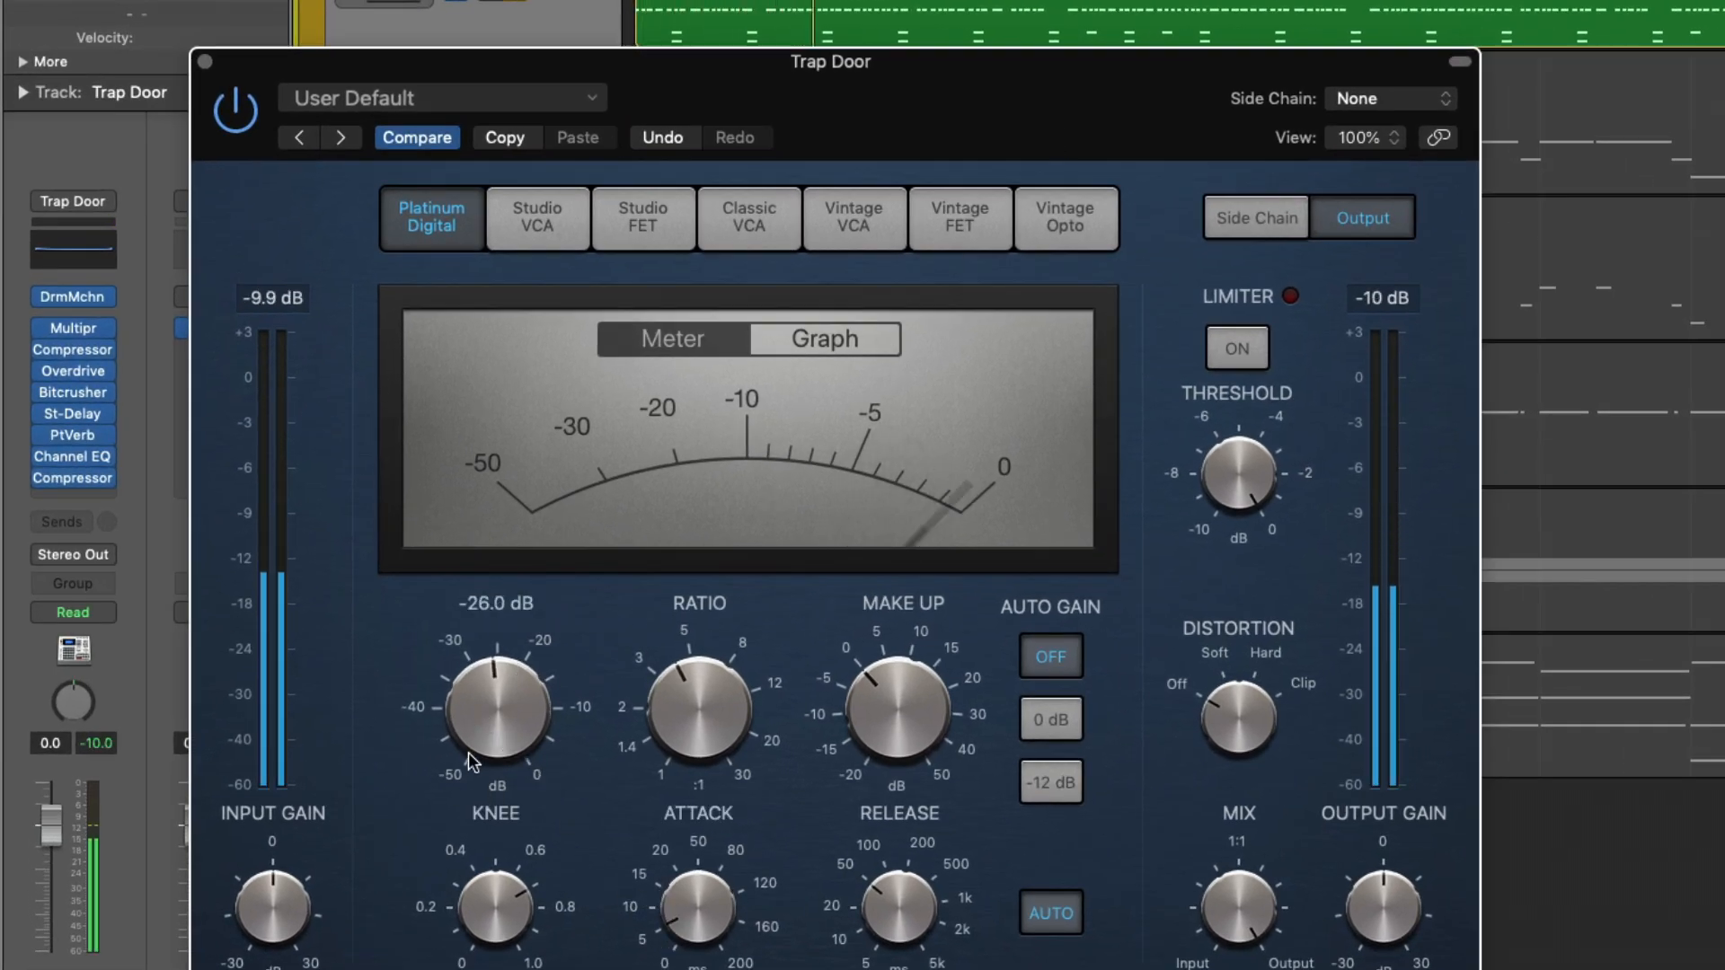
{"action": "left_click_drag", "start_coordinate": [1034, 137], "coordinate": [1037, 12]}
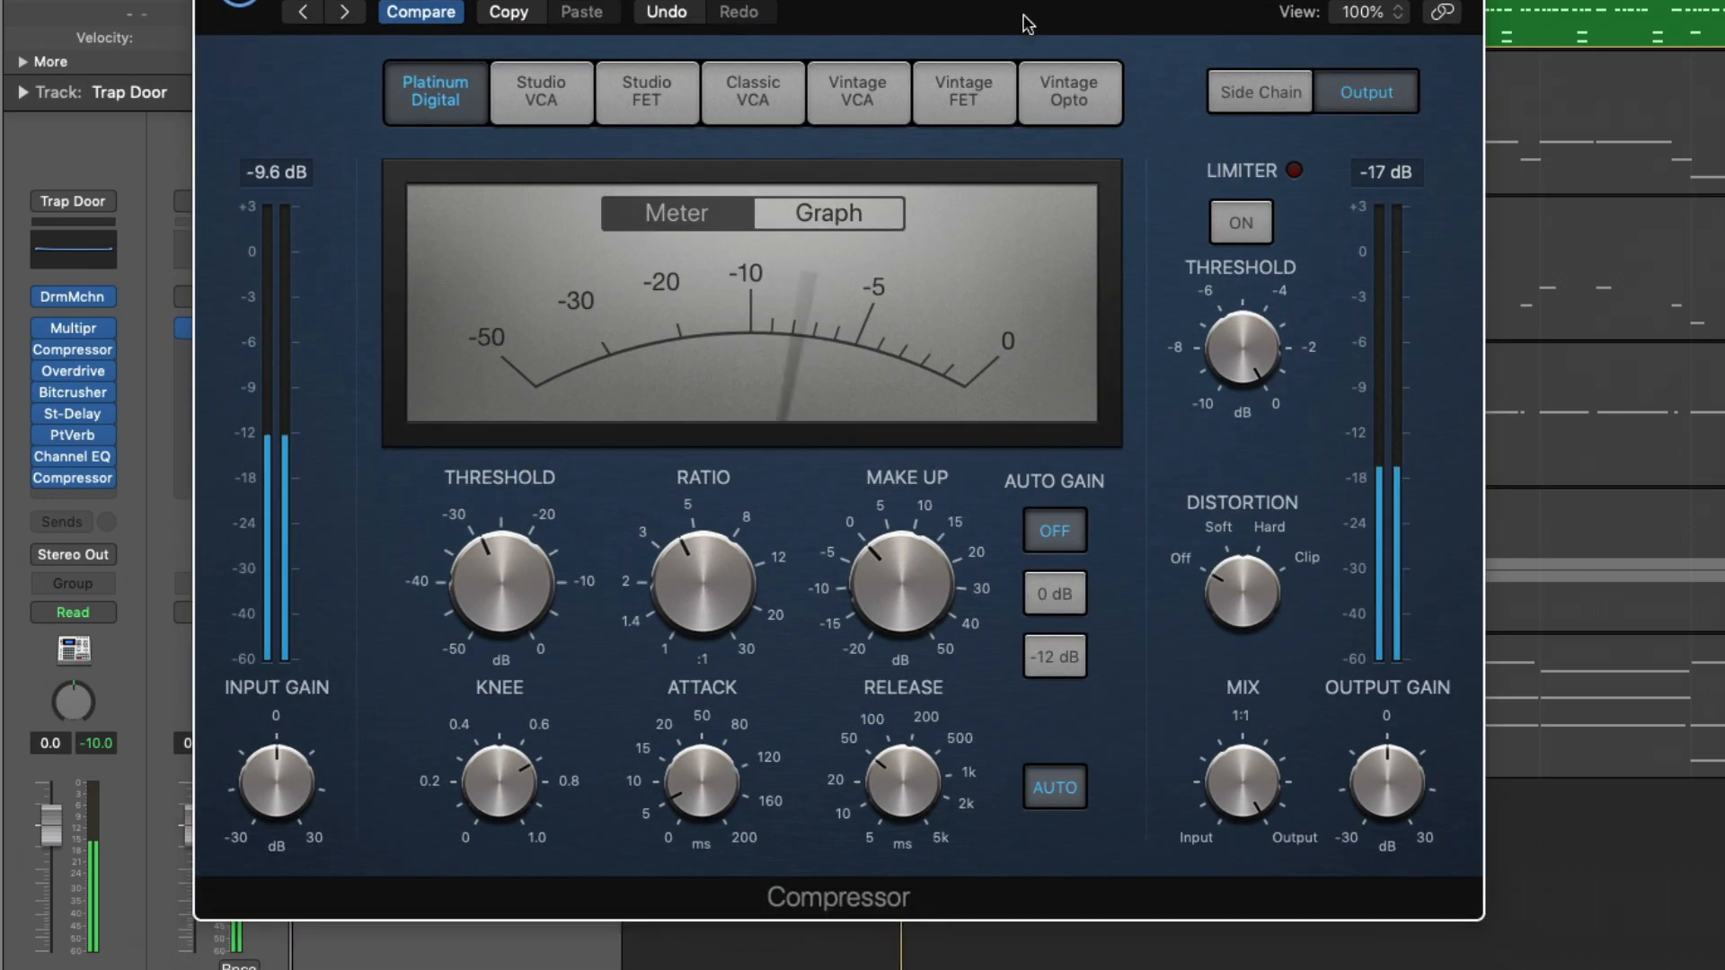
{"action": "left_click_drag", "start_coordinate": [519, 575], "coordinate": [531, 501]}
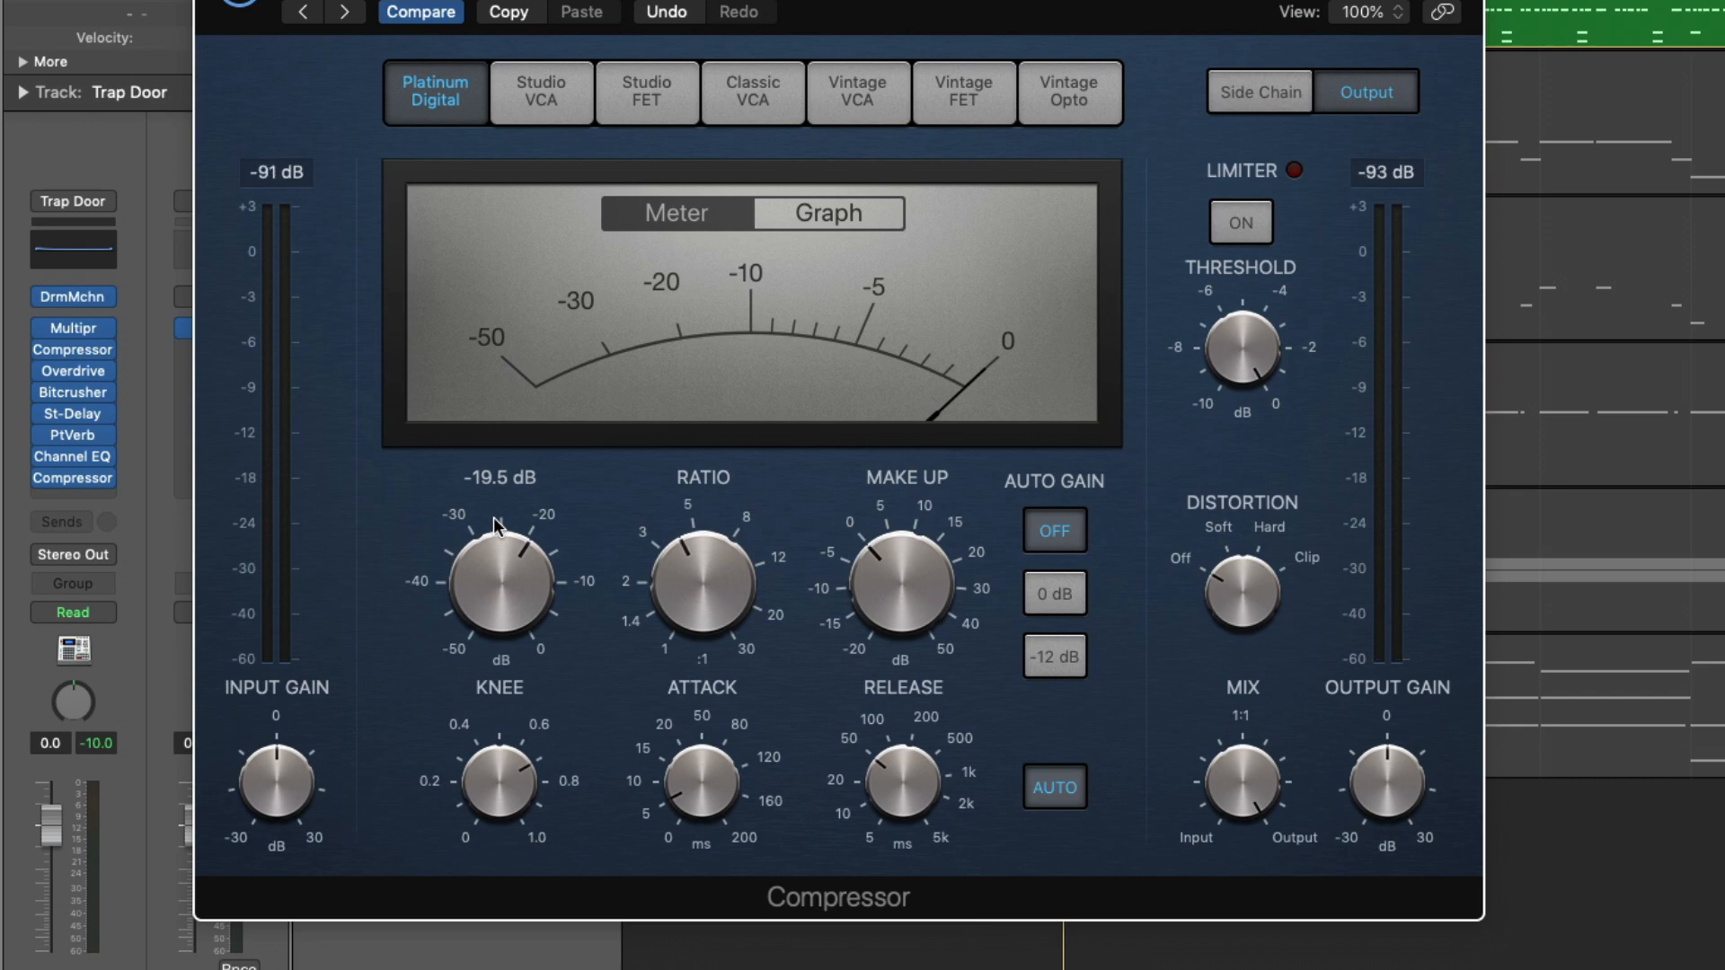
Show the Trap Door compressor's side-chain settings, turn on the detection filter and lower its frequency.
{"action": "left_click", "coordinate": [1286, 87]}
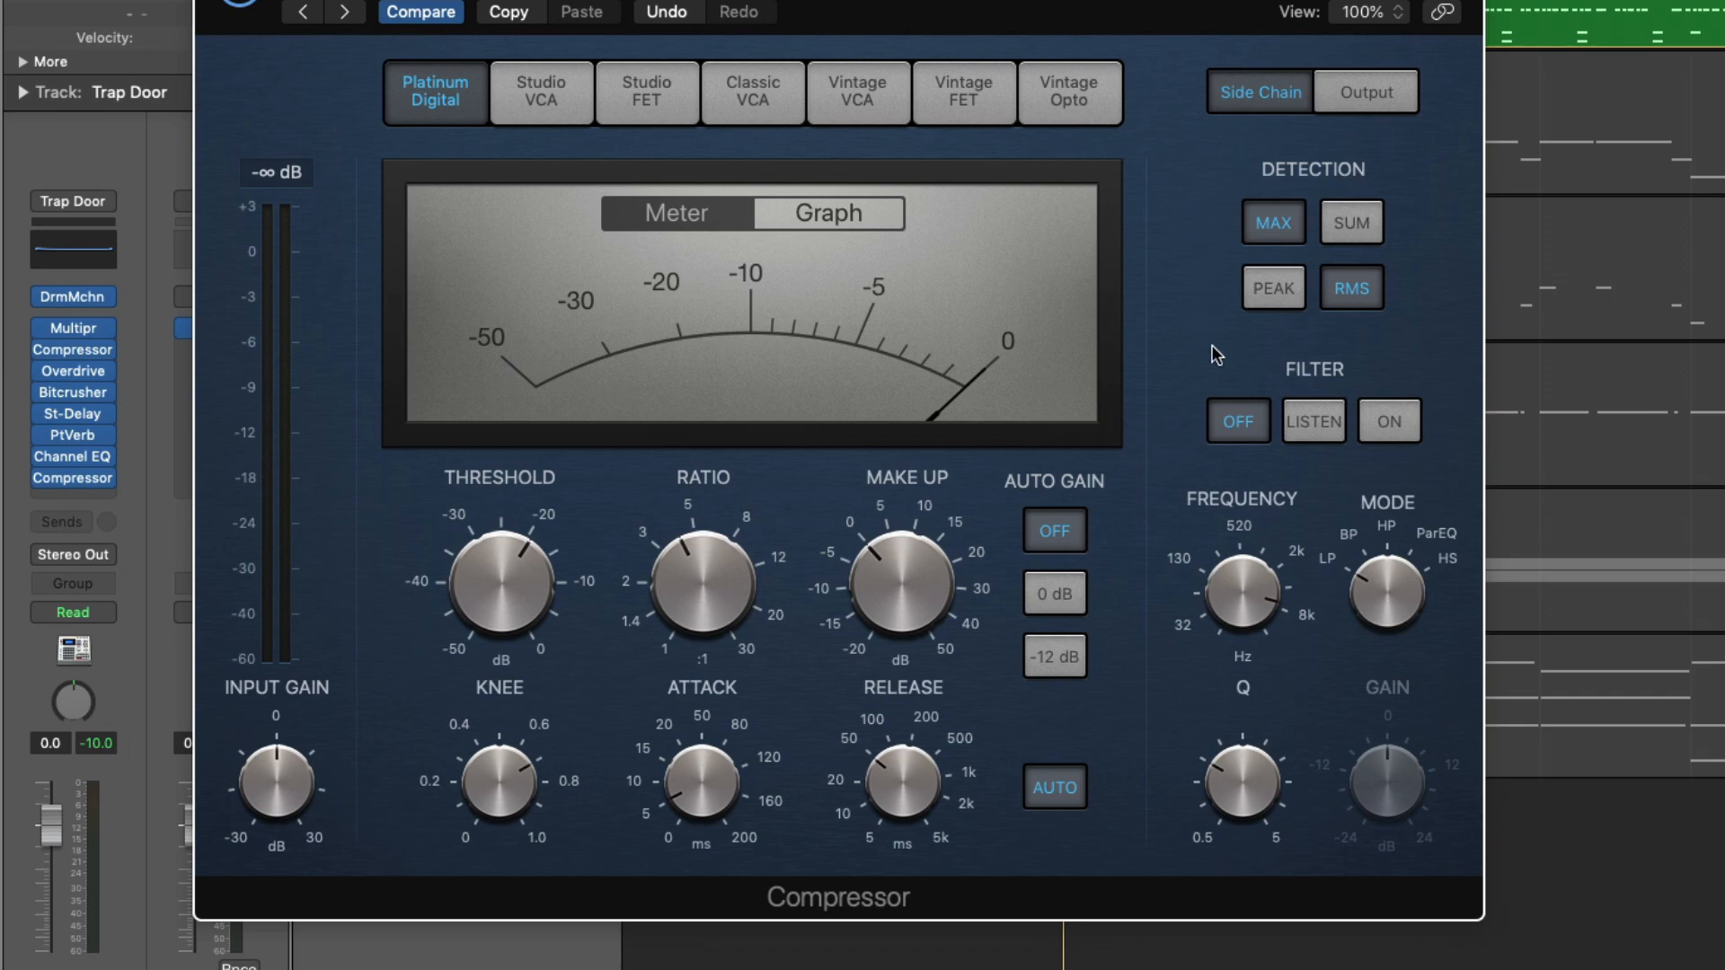
{"action": "left_click", "coordinate": [1378, 415]}
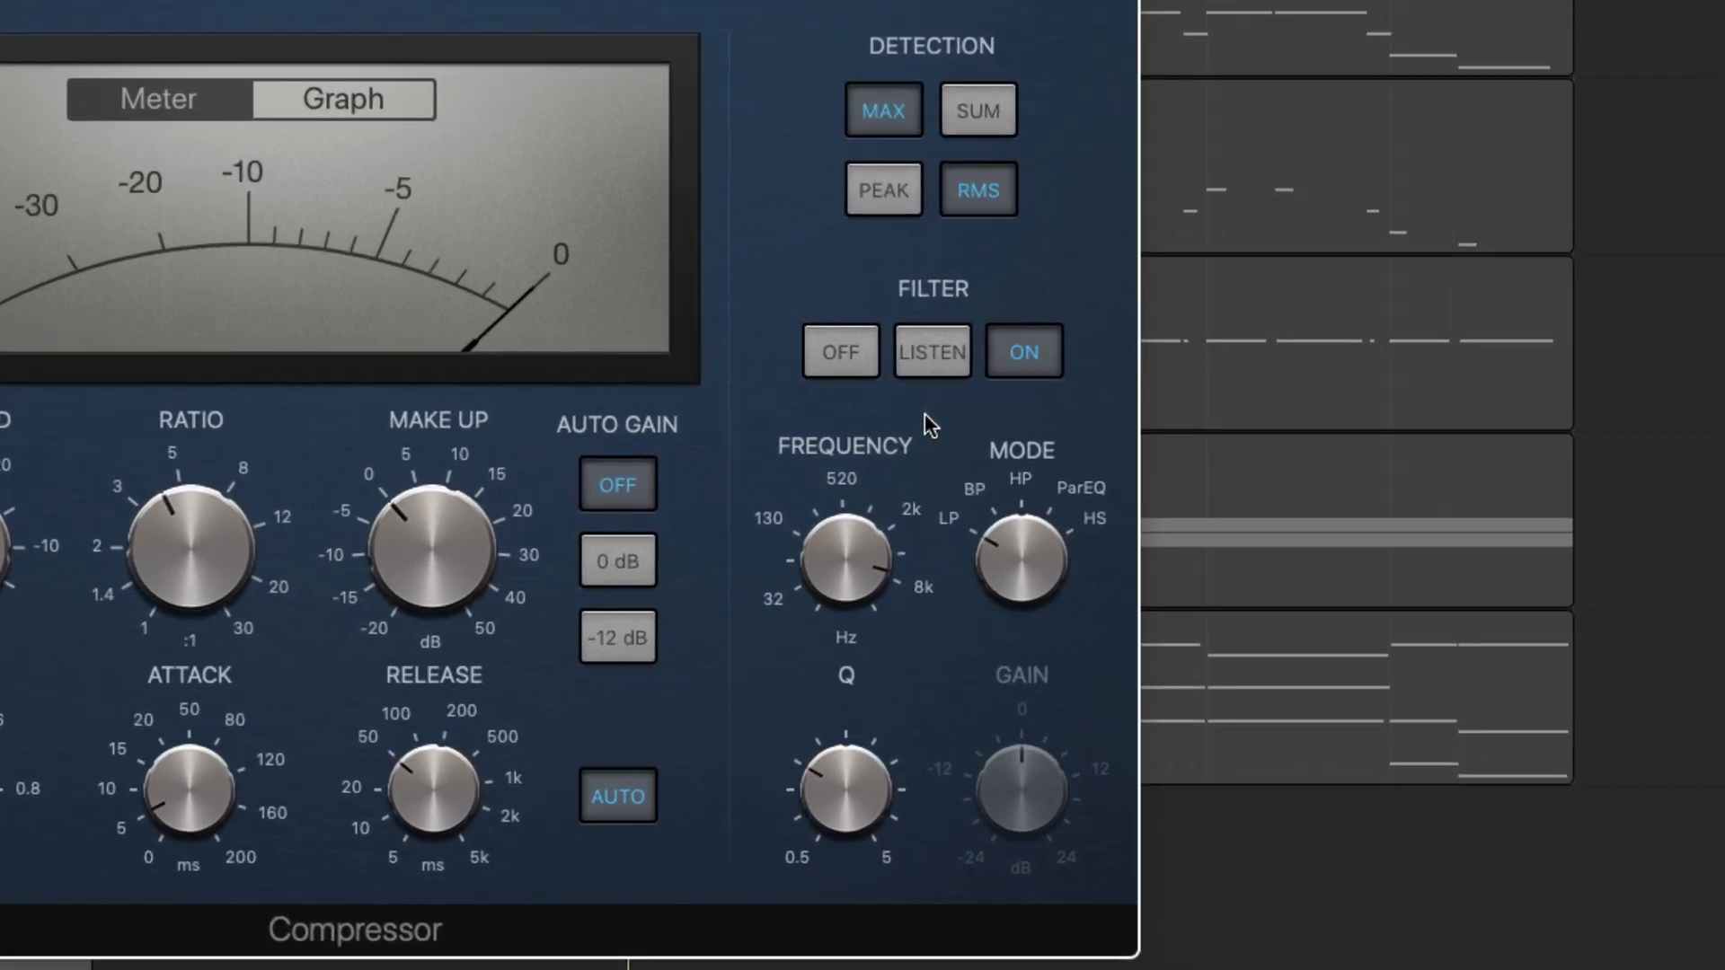
{"action": "left_click_drag", "start_coordinate": [1241, 584], "coordinate": [1232, 632]}
{"action": "mouse_move", "coordinate": [832, 607]}
{"action": "left_mouse_down"}
{"action": "mouse_move", "coordinate": [838, 693]}
{"action": "mouse_move", "coordinate": [835, 629]}
{"action": "left_mouse_up"}
{"action": "mouse_move", "coordinate": [1004, 497]}
{"action": "left_mouse_down"}
{"action": "mouse_move", "coordinate": [1009, 412]}
{"action": "mouse_move", "coordinate": [1005, 501]}
{"action": "left_mouse_up"}
Raise the Q of the Trap Door compressor's side-chain filter and set its mode to HP.
{"action": "mouse_move", "coordinate": [886, 762]}
{"action": "left_click_drag", "start_coordinate": [851, 762], "coordinate": [862, 690]}
{"action": "left_click_drag", "start_coordinate": [1000, 608], "coordinate": [999, 426]}
{"action": "mouse_move", "coordinate": [1020, 795]}
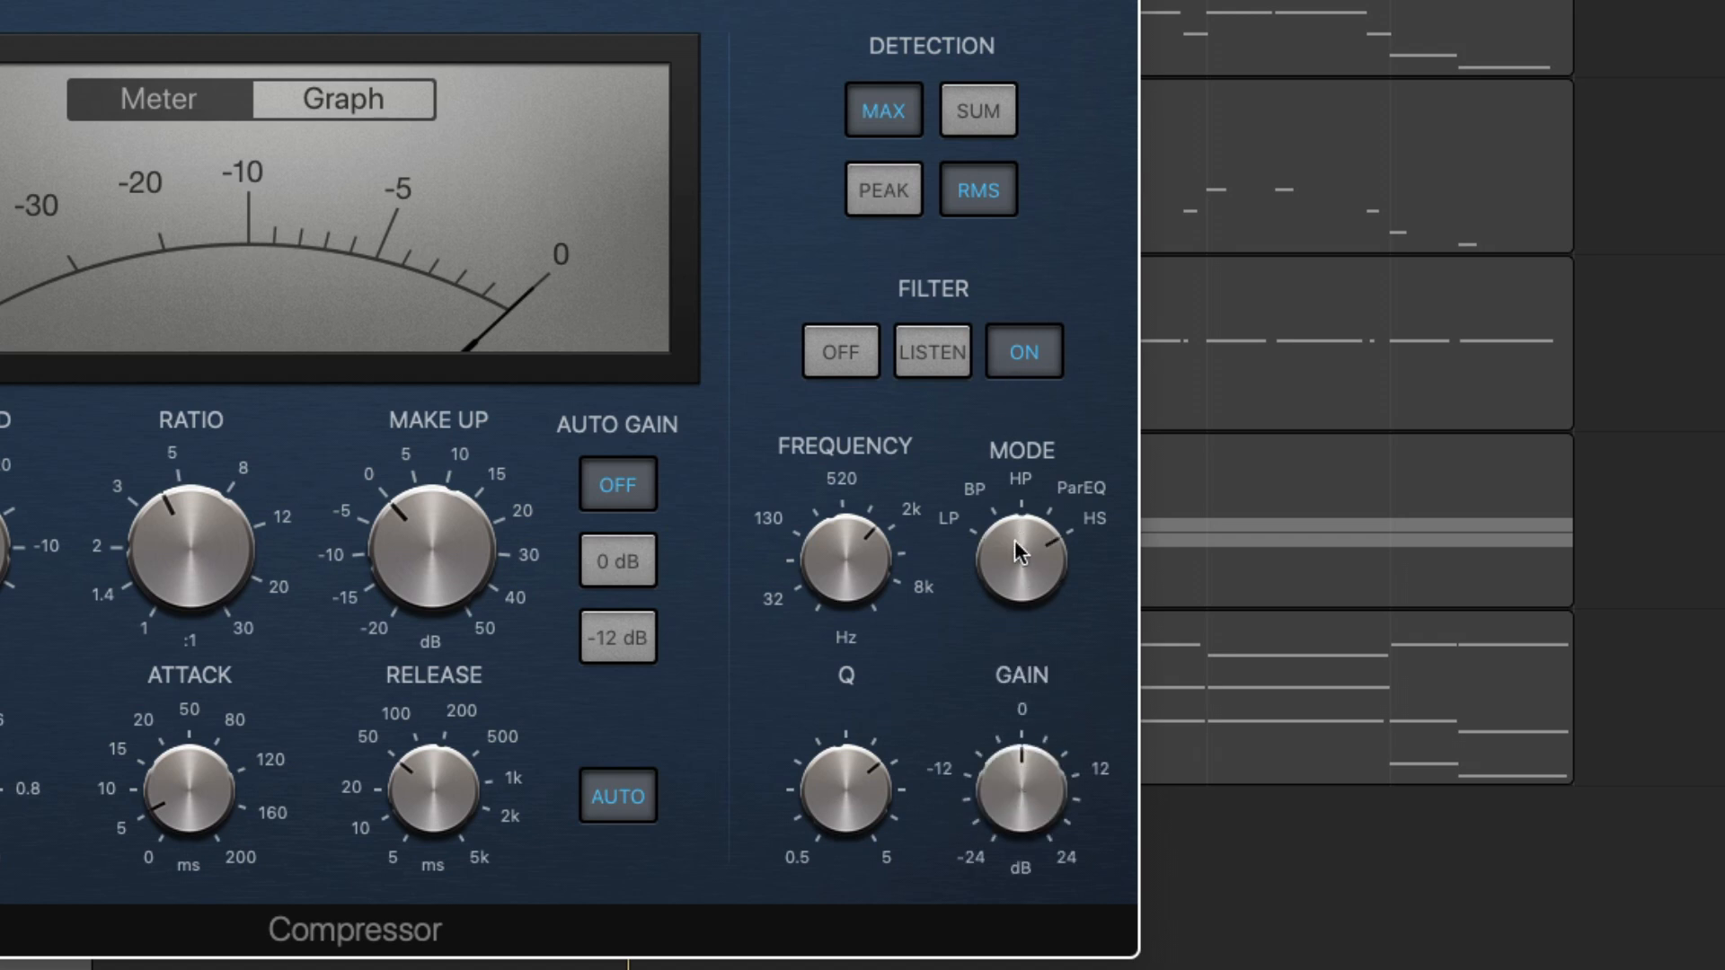
{"action": "left_click_drag", "start_coordinate": [1017, 541], "coordinate": [1012, 624]}
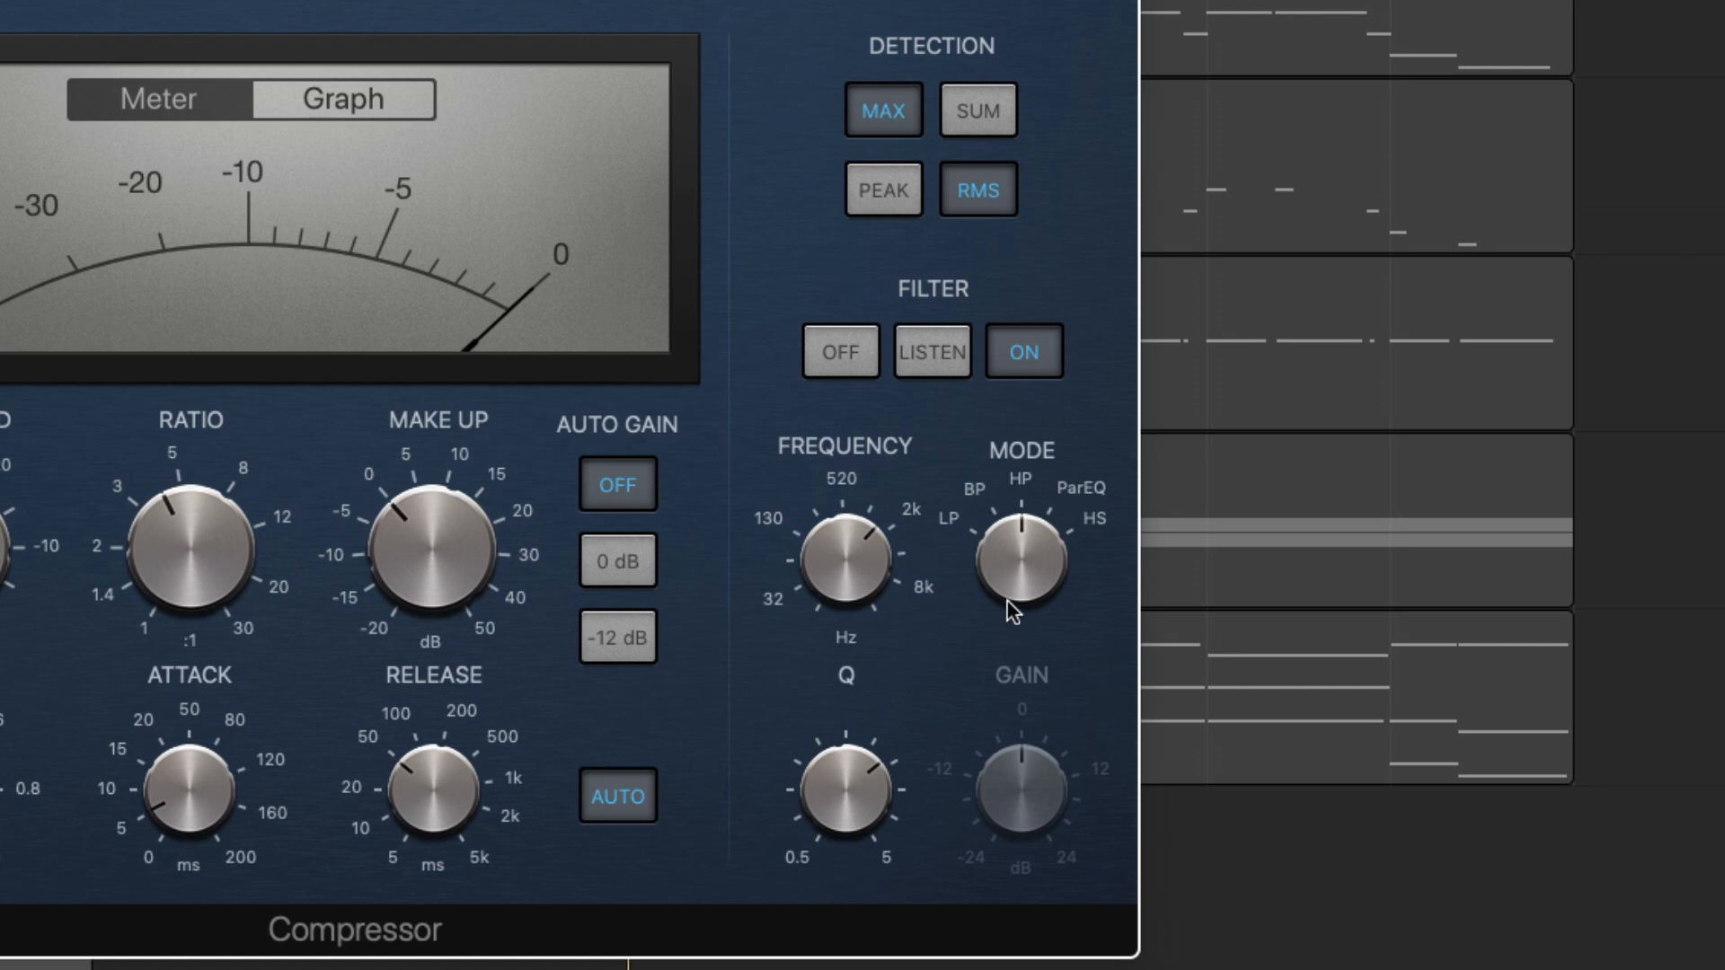
Switch the side-chain filter to Listen and, during drum playback, set its mode to HP and its frequency to 4698.6 Hz.
{"action": "left_click", "coordinate": [909, 364]}
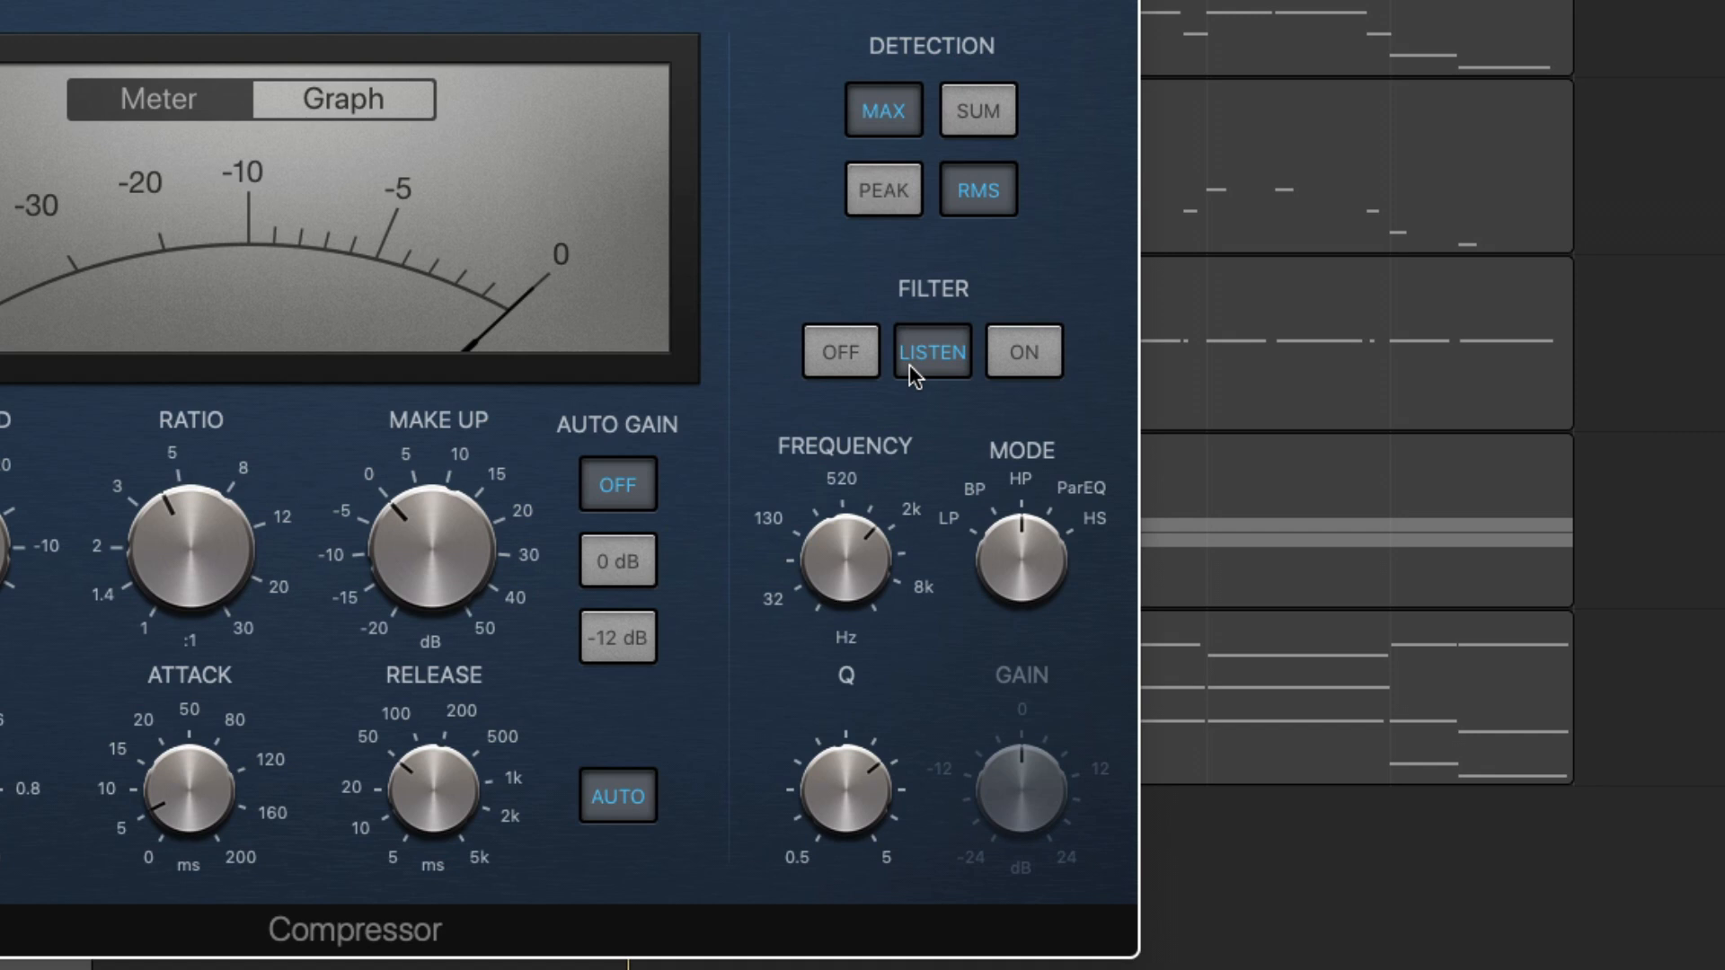
{"action": "mouse_move", "coordinate": [899, 546]}
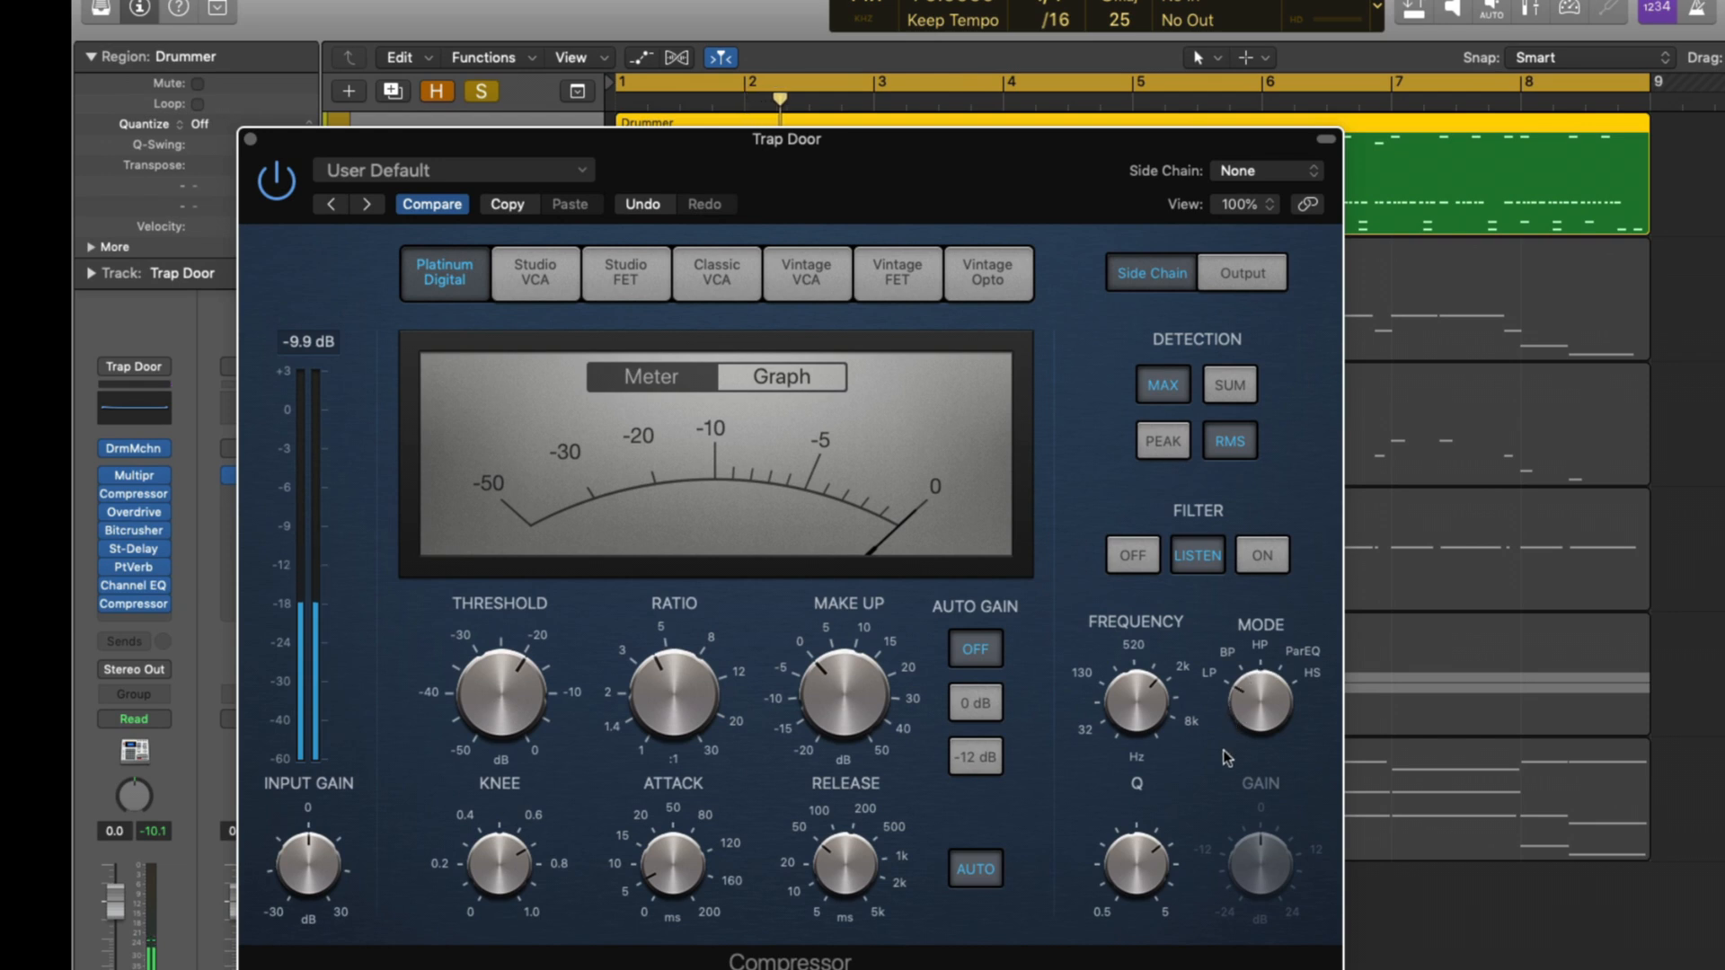
{"action": "mouse_move", "coordinate": [1253, 714]}
{"action": "left_mouse_down"}
{"action": "mouse_move", "coordinate": [1229, 645]}
{"action": "mouse_move", "coordinate": [1225, 697]}
{"action": "left_mouse_up"}
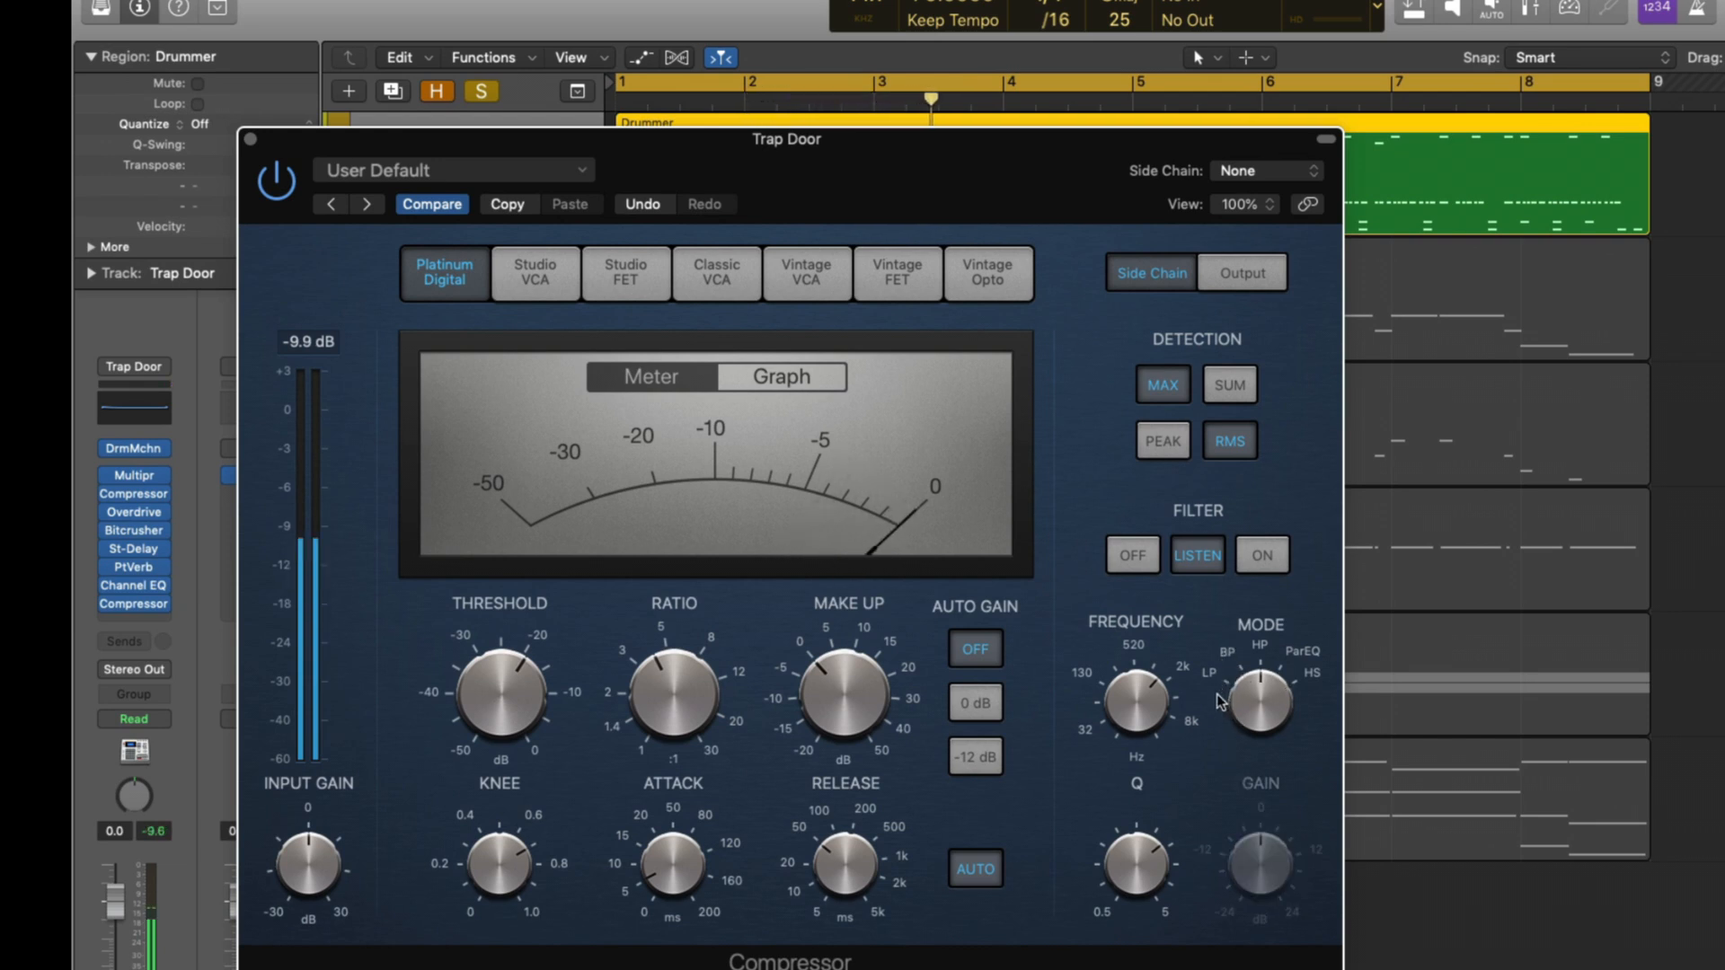
{"action": "left_click_drag", "start_coordinate": [1131, 771], "coordinate": [1139, 683]}
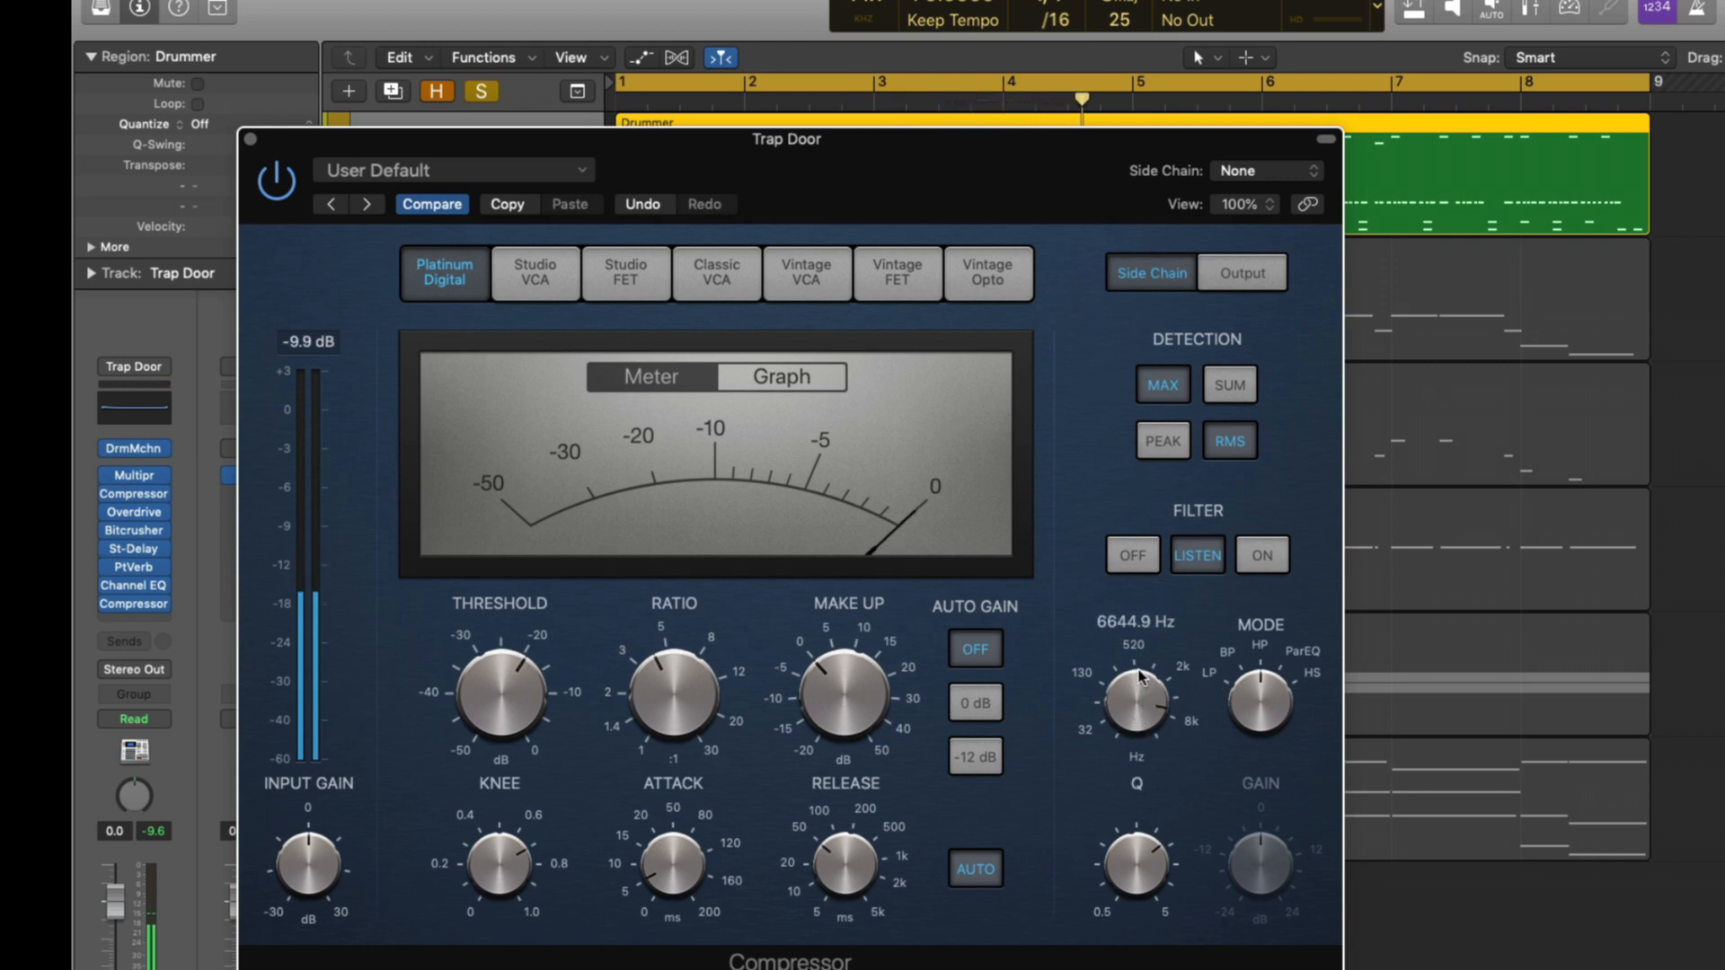
{"action": "left_click_drag", "start_coordinate": [1139, 685], "coordinate": [1139, 689]}
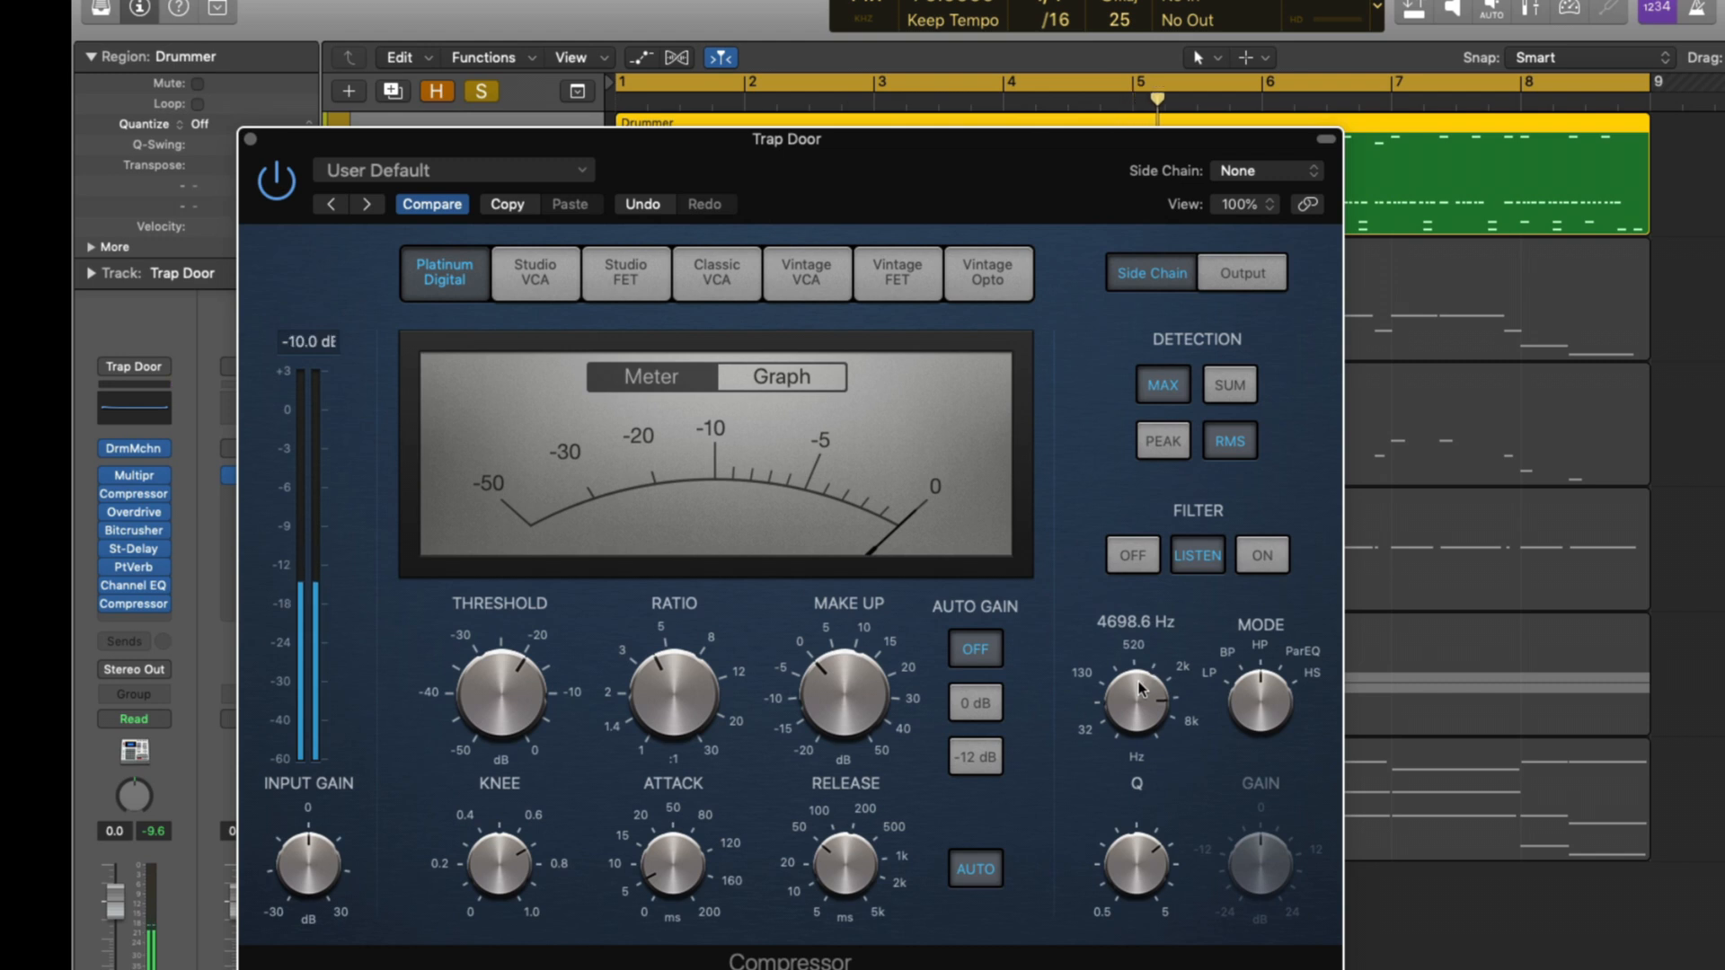
Set the Trap Door compressor's threshold to -25.0 dB, lower the filter's Q and switch the filter from Listen to On.
{"action": "left_click_drag", "start_coordinate": [508, 710], "coordinate": [506, 735]}
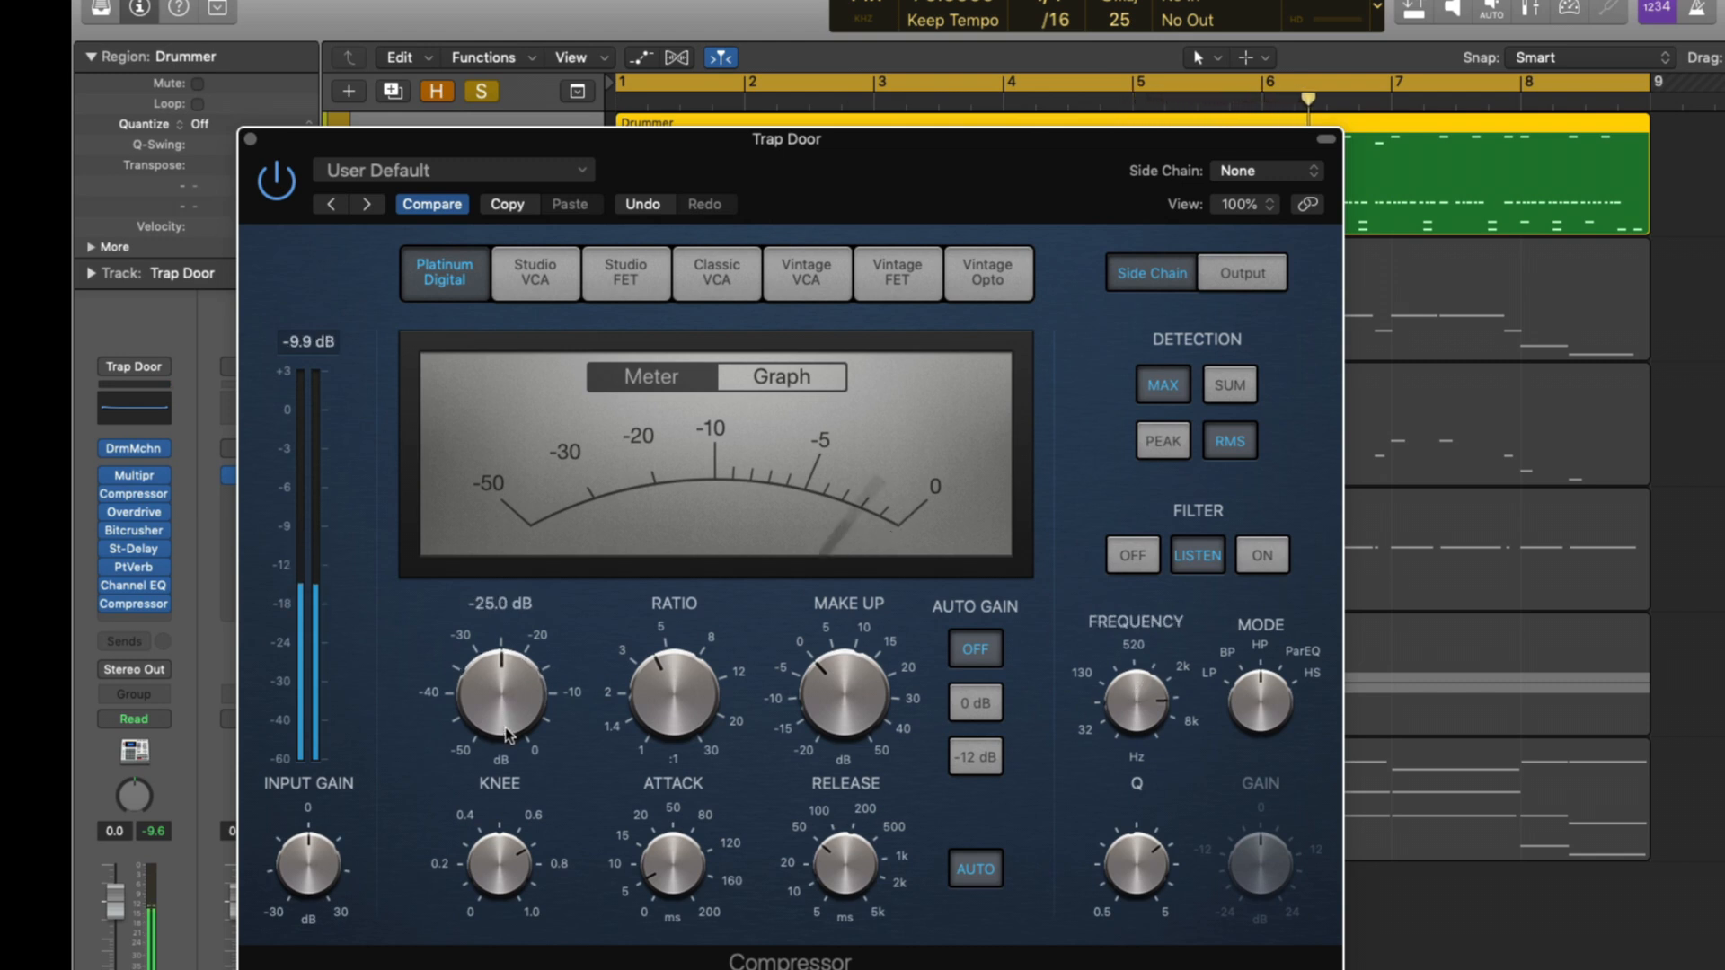
{"action": "mouse_move", "coordinate": [1122, 858]}
{"action": "left_mouse_down"}
{"action": "mouse_move", "coordinate": [1122, 777]}
{"action": "mouse_move", "coordinate": [1123, 946]}
{"action": "mouse_move", "coordinate": [1126, 870]}
{"action": "left_mouse_up"}
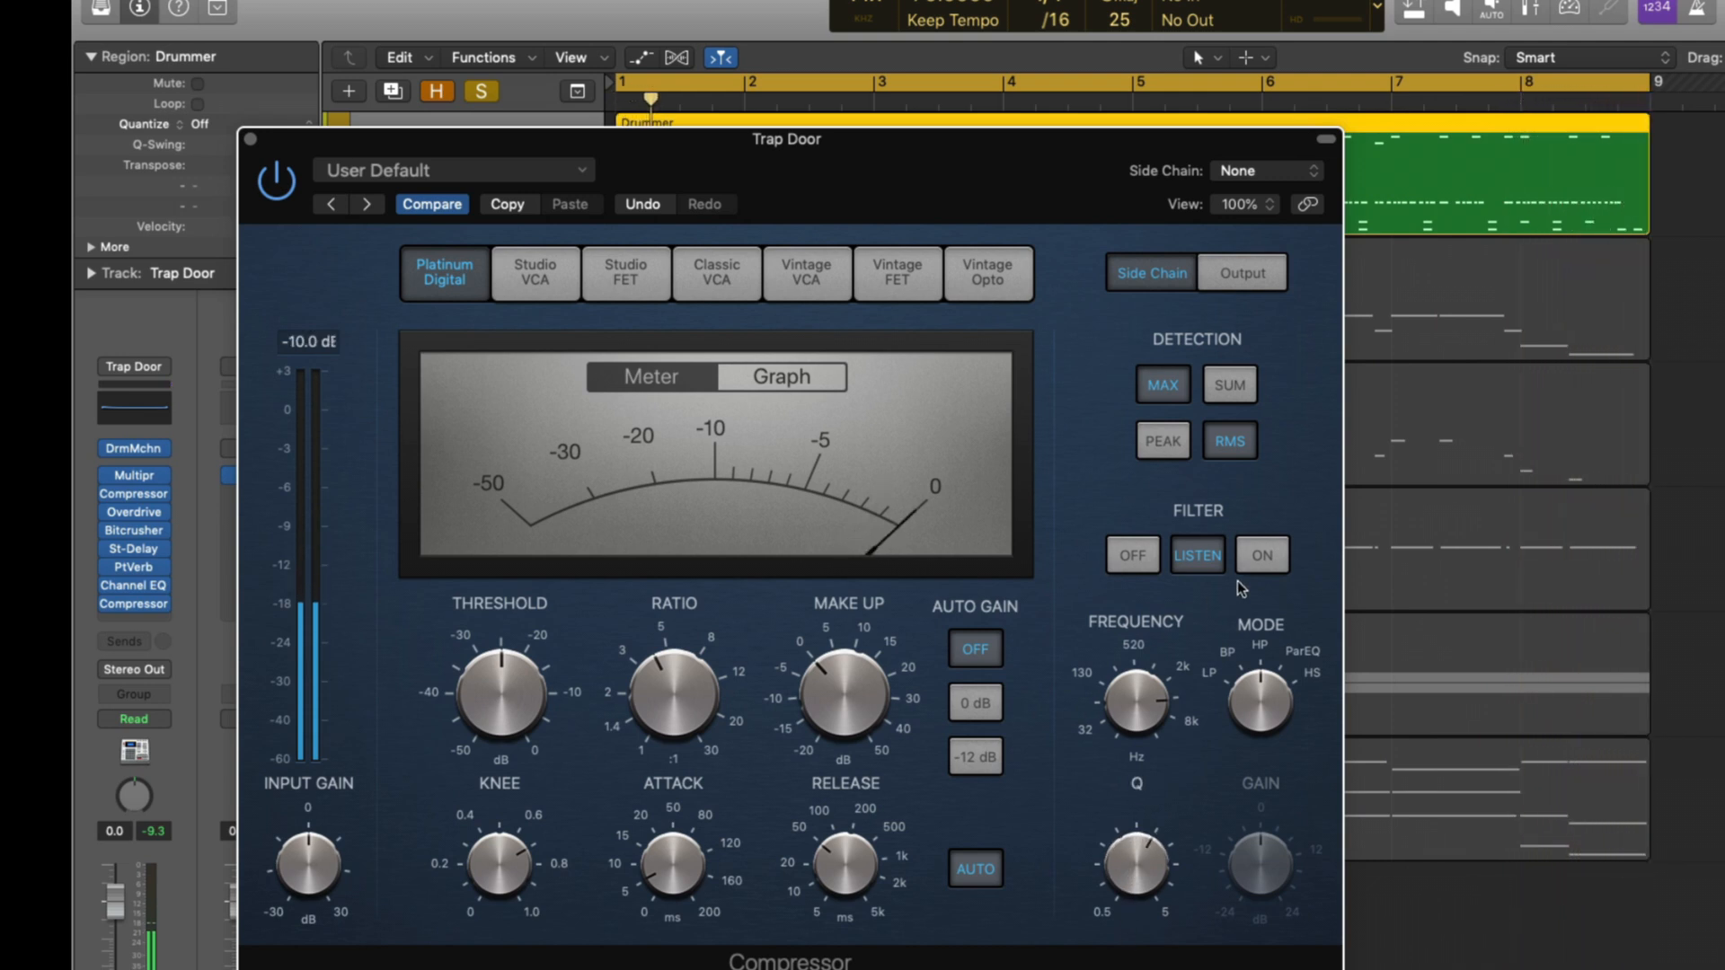
{"action": "left_click", "coordinate": [1256, 561]}
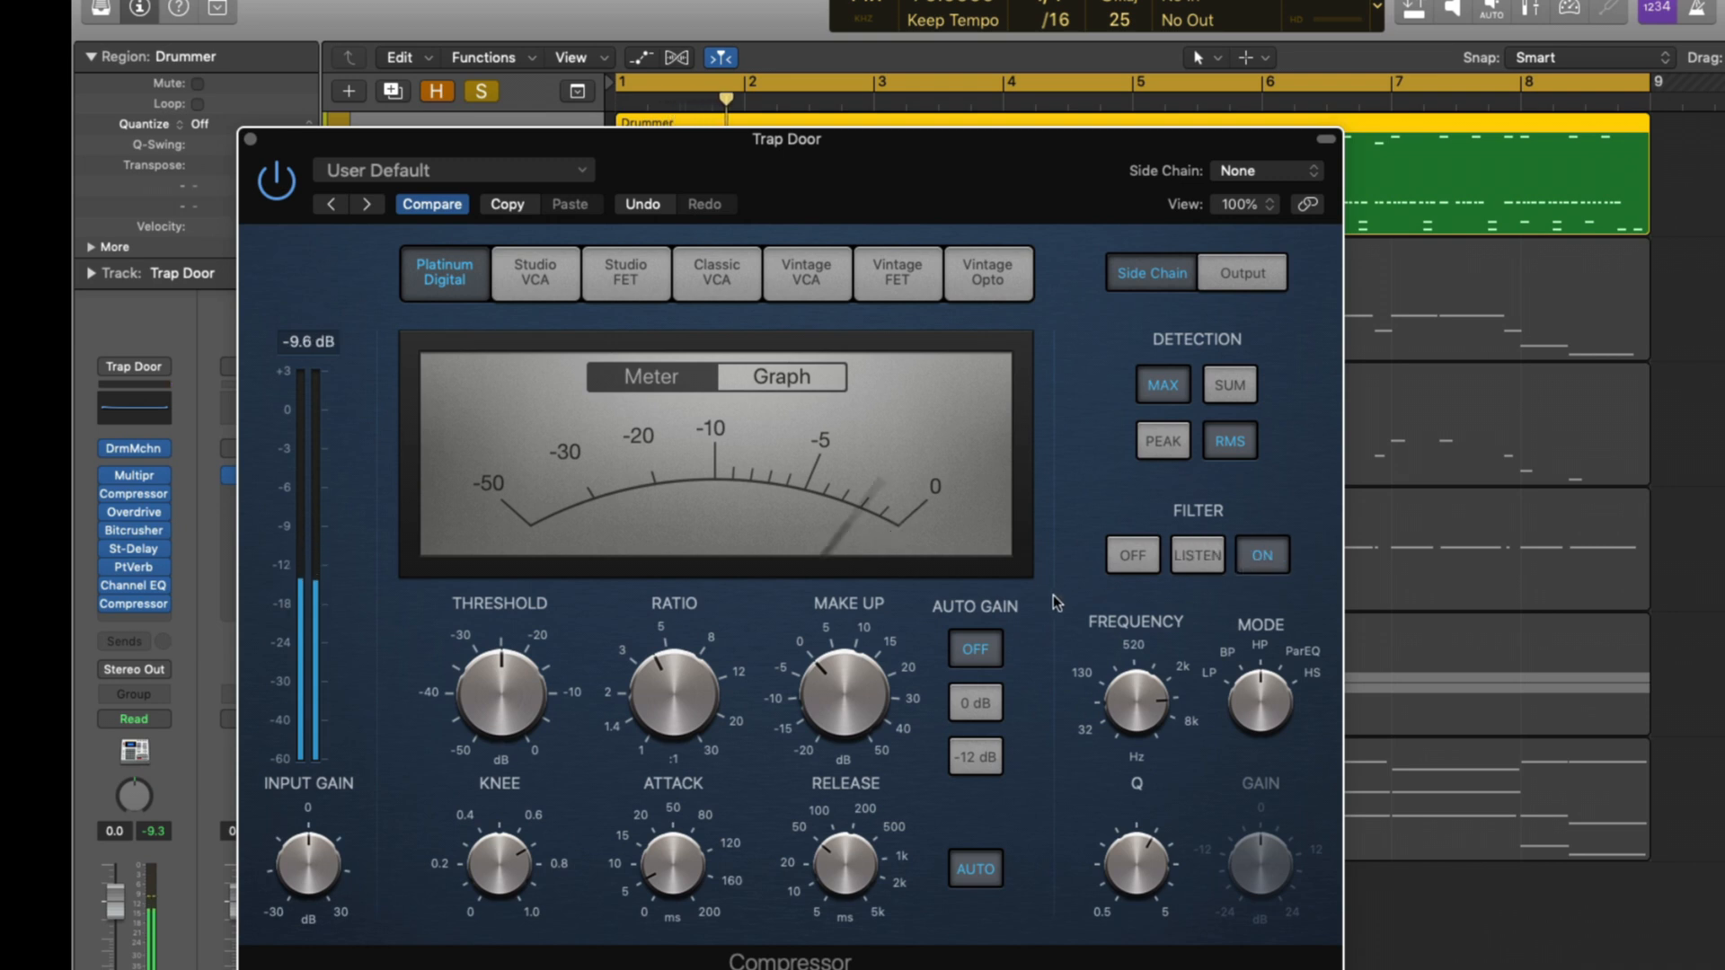
Compare the drums with the Trap Door compressor bypassed and enabled, and move its window clear of the track header.
{"action": "left_click", "coordinate": [288, 186]}
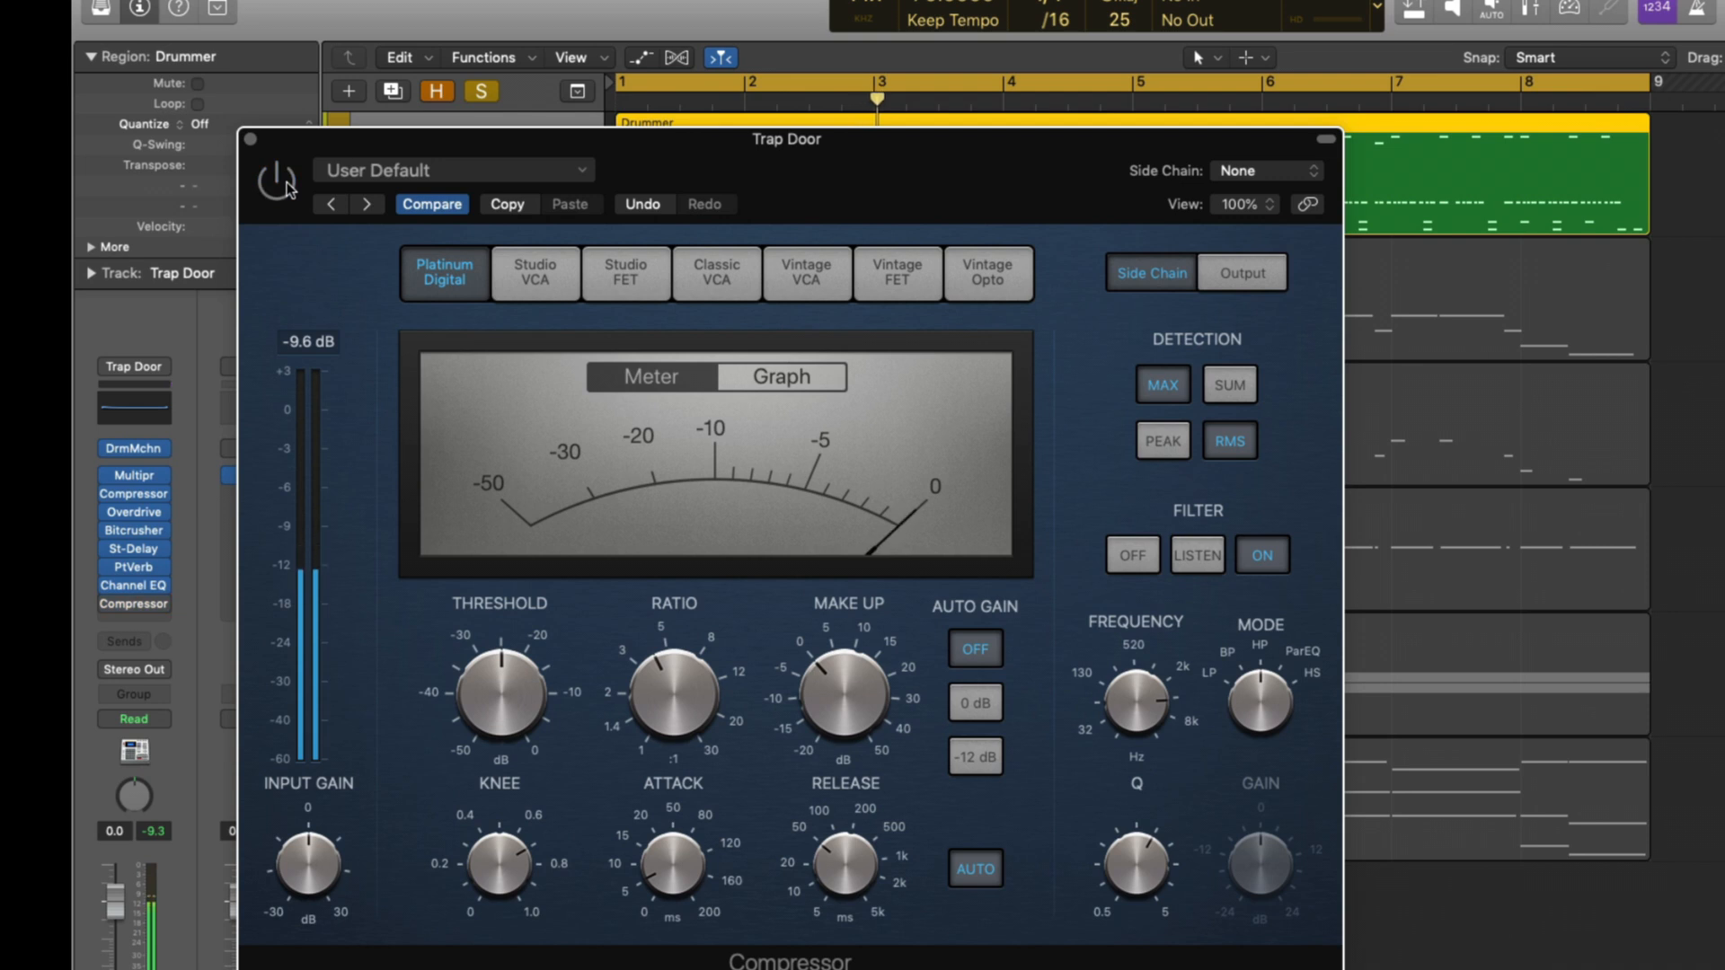
{"action": "left_click", "coordinate": [289, 189]}
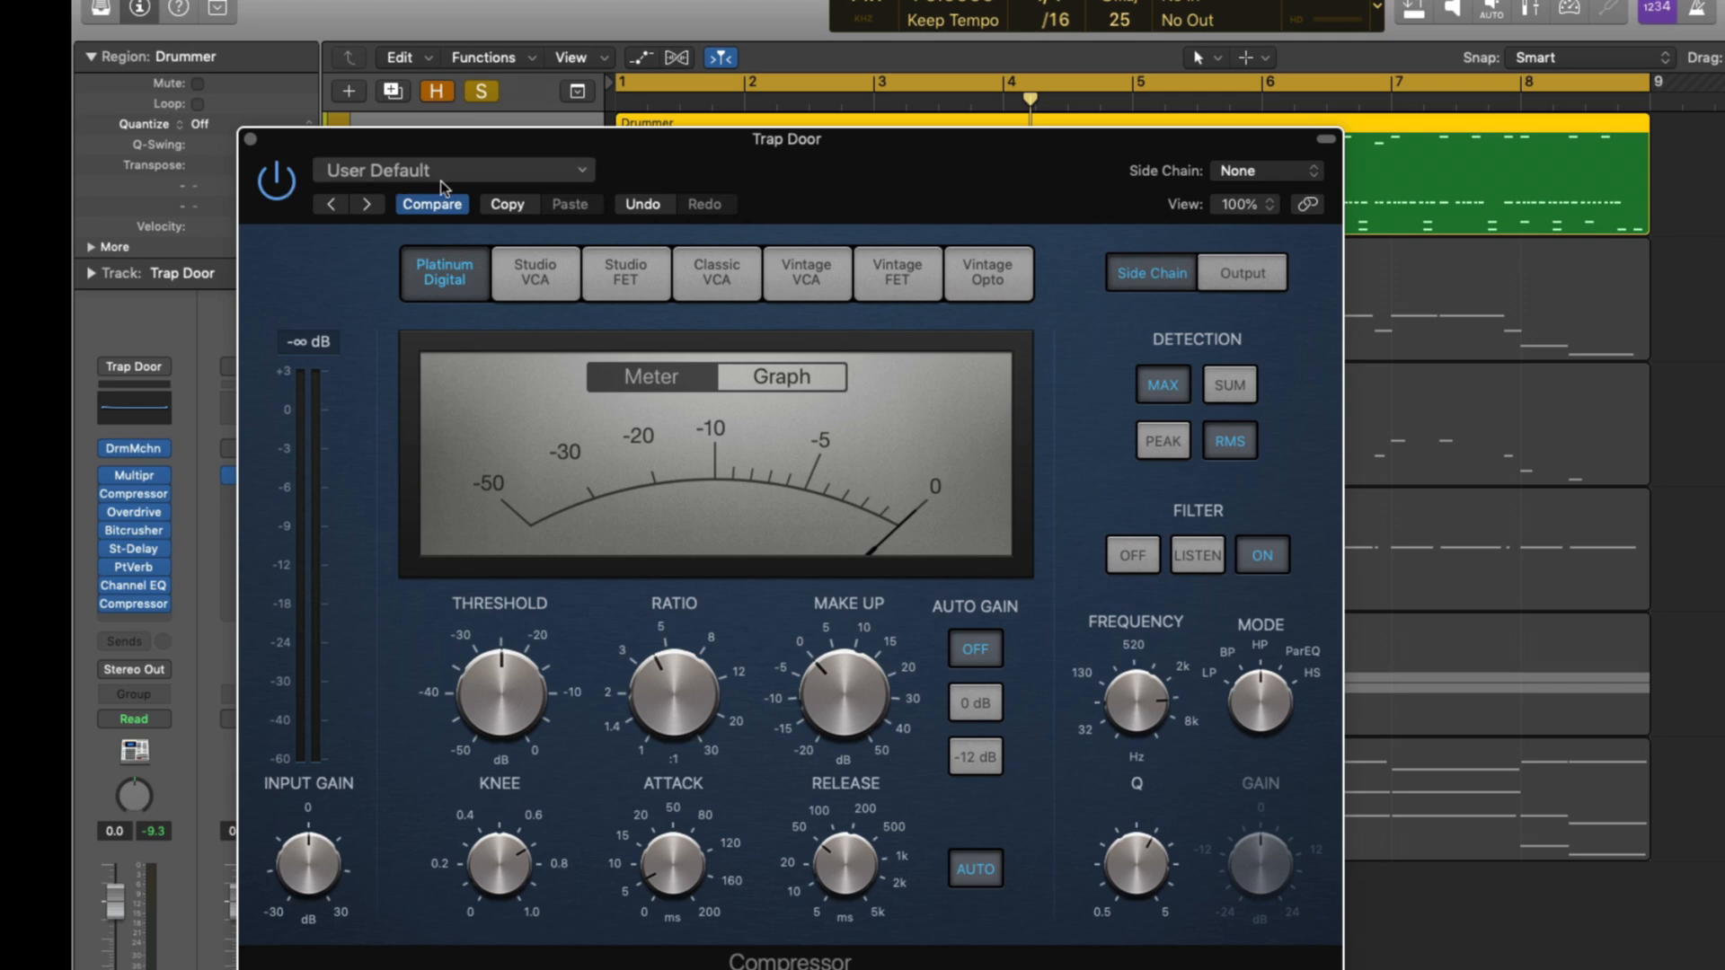
{"action": "left_click_drag", "start_coordinate": [700, 159], "coordinate": [682, 306]}
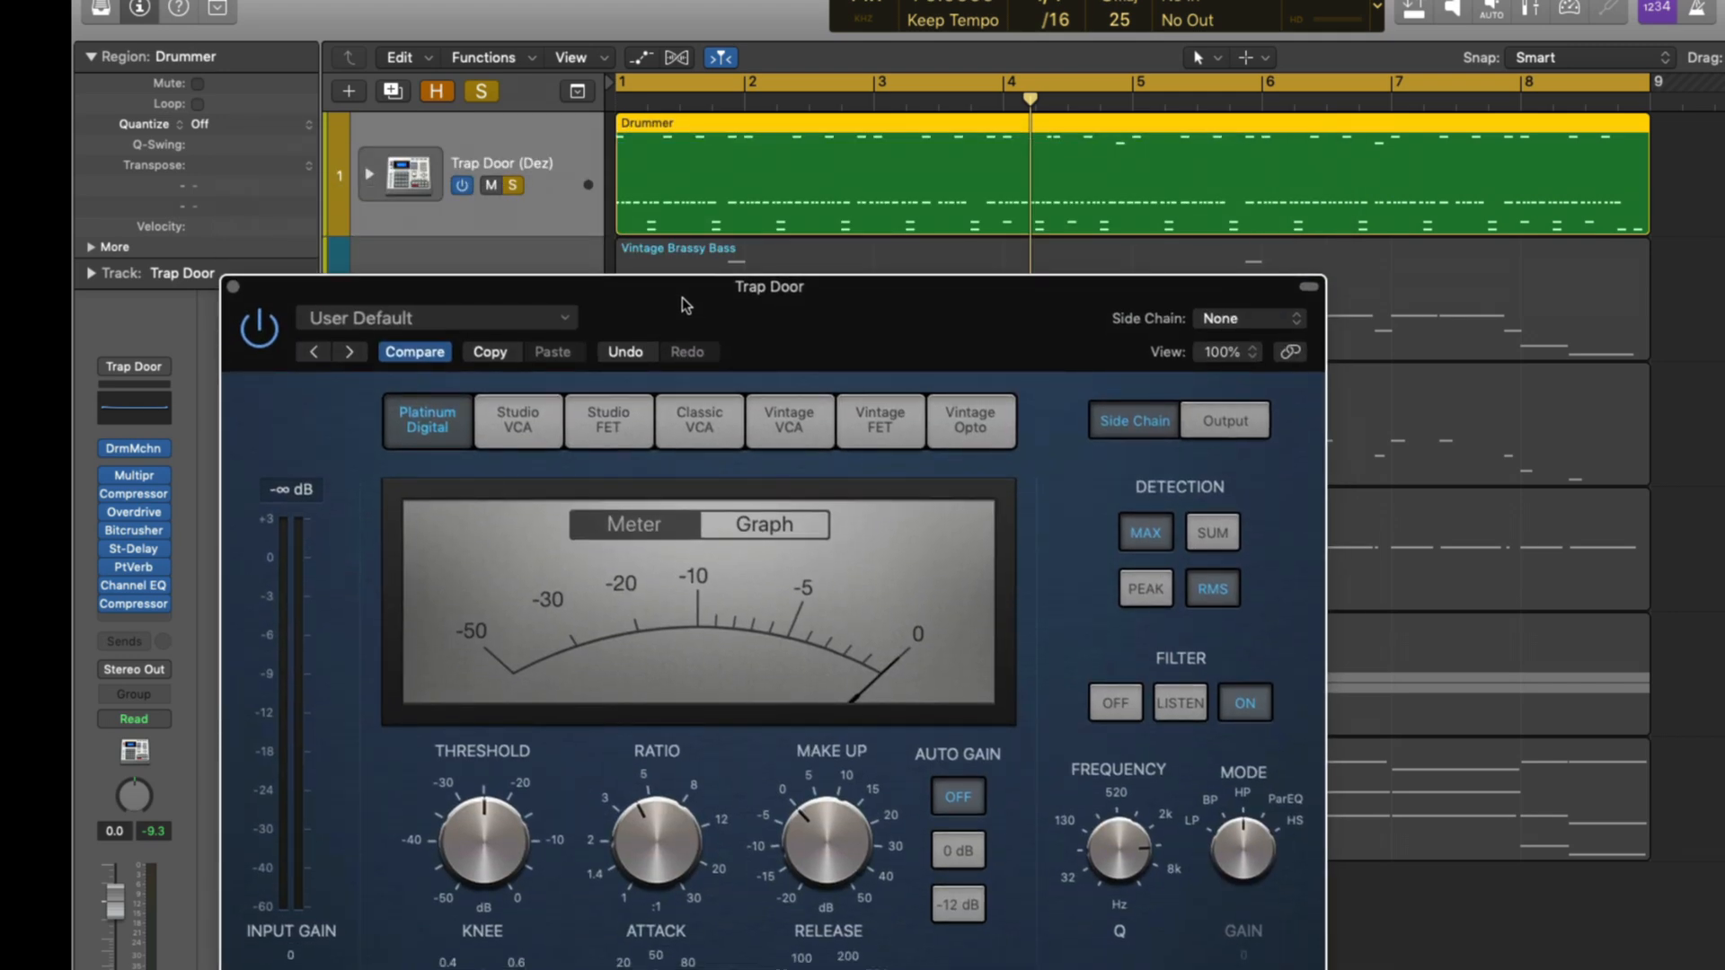